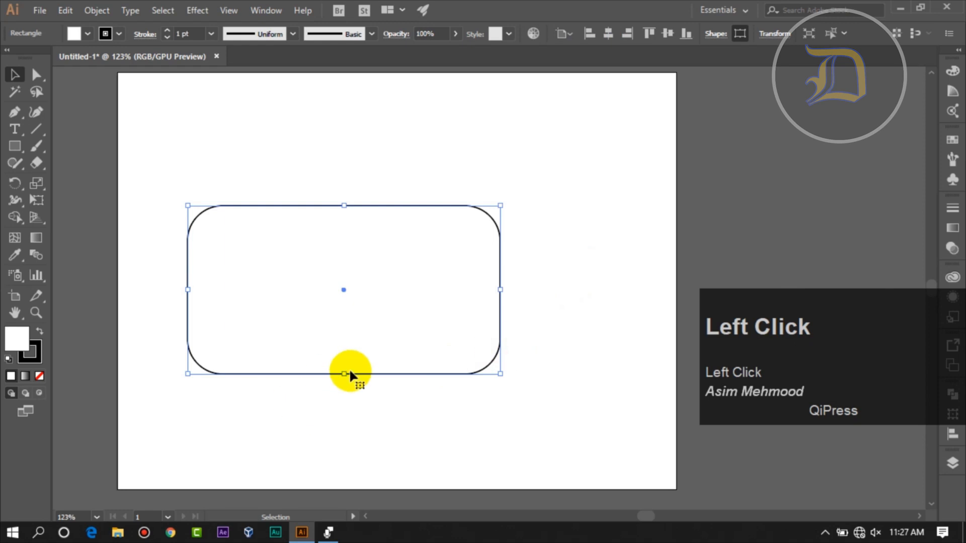
- Center the rounded rectangle on the artboard both horizontally and vertically
{"action": "left_click", "coordinate": [546, 394]}
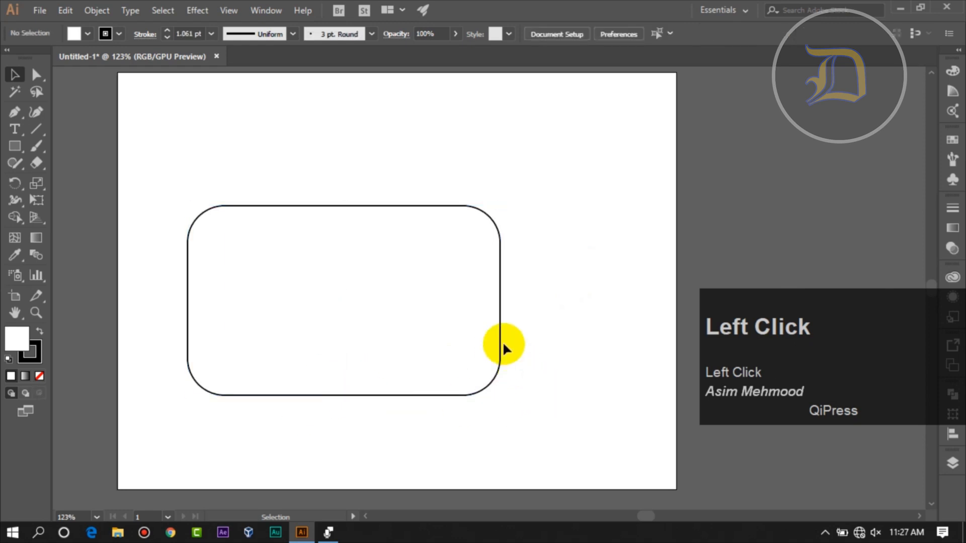
{"action": "left_click", "coordinate": [462, 206]}
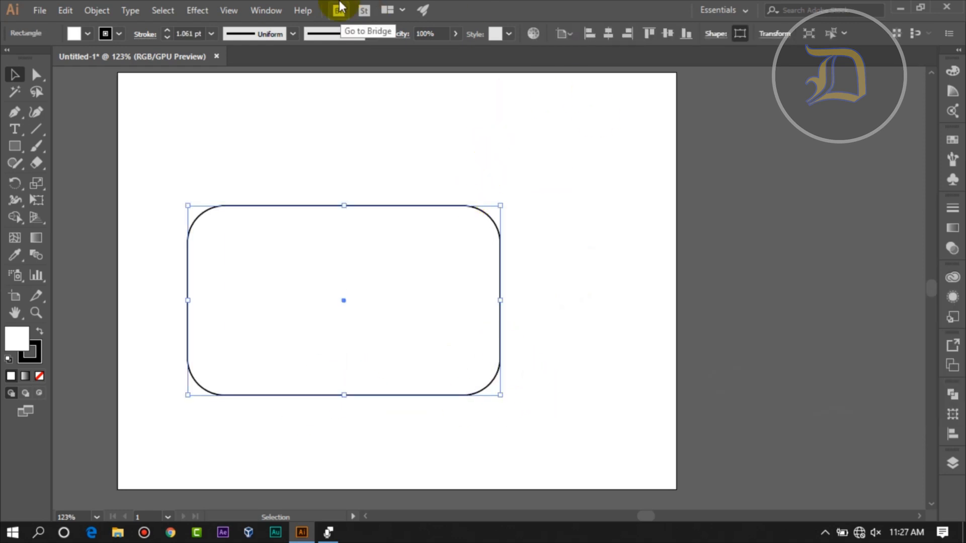
{"action": "left_click", "coordinate": [251, 12]}
{"action": "left_click", "coordinate": [383, 166]}
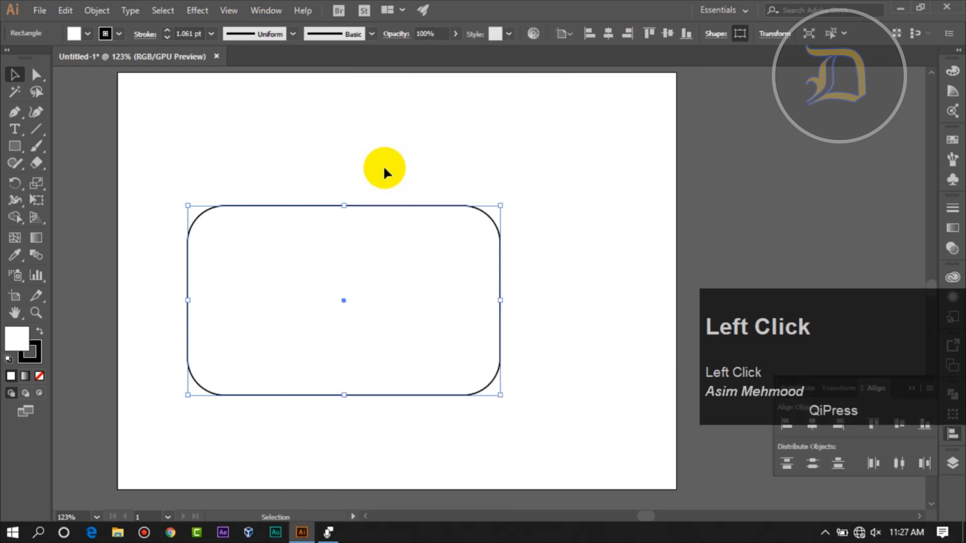
{"action": "left_click", "coordinate": [811, 427]}
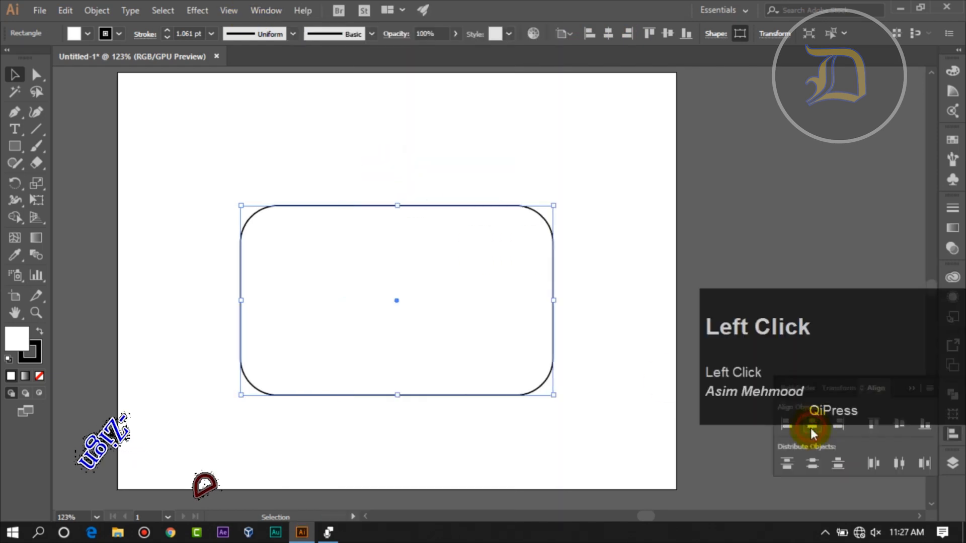
{"action": "left_click", "coordinate": [901, 425]}
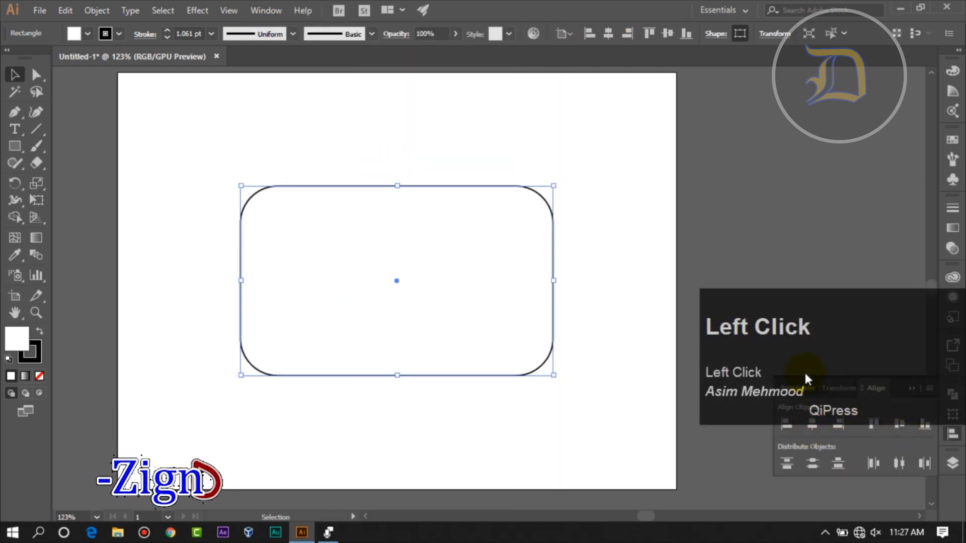
- Move the rounded rectangle straight down so it sits slightly below the artboard's center
{"action": "left_click", "coordinate": [714, 237]}
{"action": "scroll", "coordinate": [654, 256], "scroll_direction": "up", "scroll_amount": 1}
{"action": "left_click", "coordinate": [500, 392]}
{"action": "left_click_drag", "start_coordinate": [500, 392], "coordinate": [501, 436]}
{"action": "left_click", "coordinate": [749, 263]}
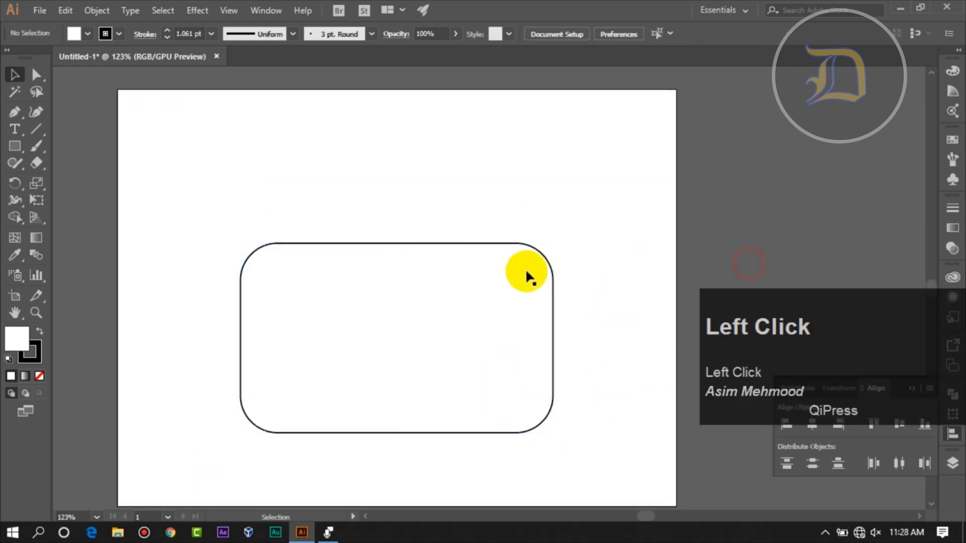
- Swap the rounded rectangle's colors to give it a black fill, and set its stroke to none
{"action": "left_click", "coordinate": [453, 243]}
{"action": "left_click", "coordinate": [40, 331]}
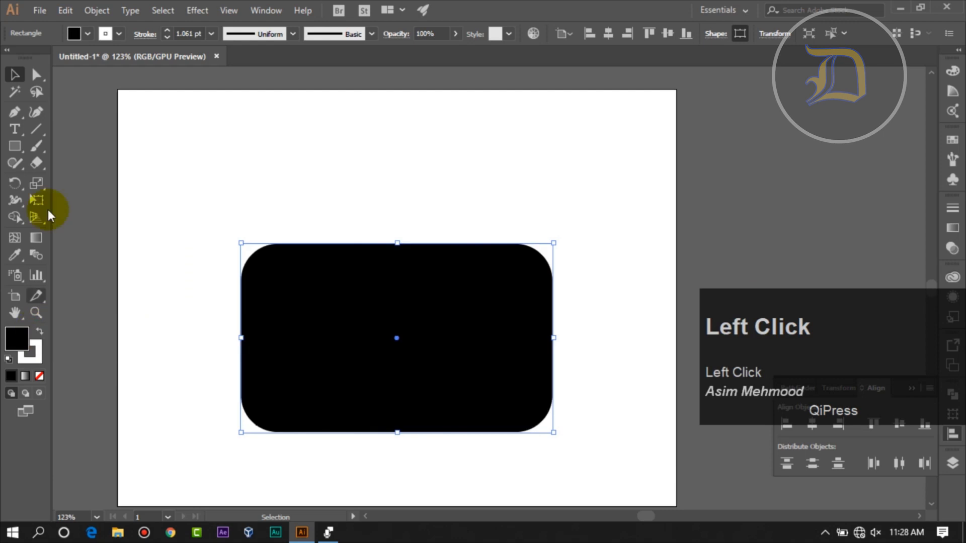
{"action": "left_click", "coordinate": [117, 34]}
{"action": "left_click", "coordinate": [7, 58]}
{"action": "left_click", "coordinate": [310, 187]}
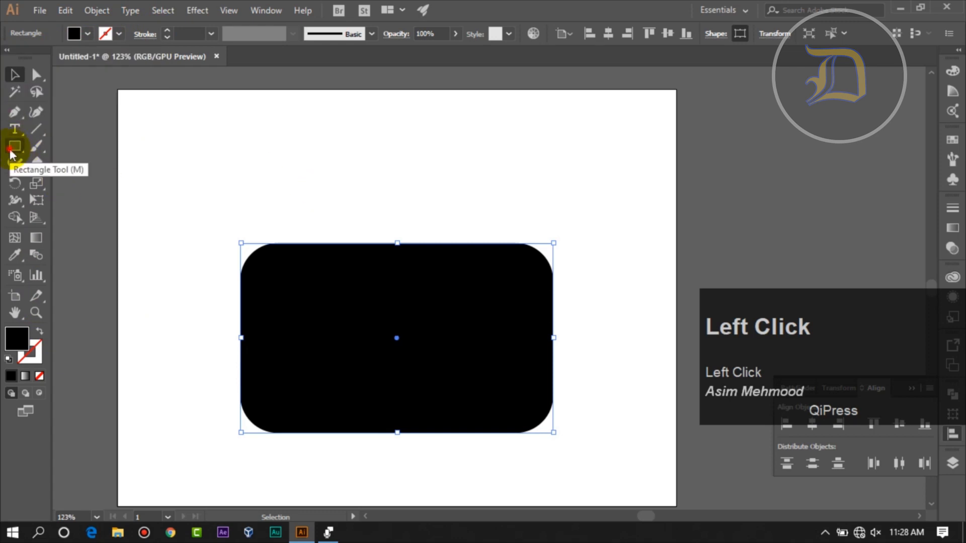
- Draw a circle from the center of the rounded rectangle with the Ellipse tool and fill it white
{"action": "left_click", "coordinate": [12, 150]}
{"action": "left_click", "coordinate": [66, 180]}
{"action": "left_click_drag", "start_coordinate": [397, 338], "coordinate": [475, 404]}
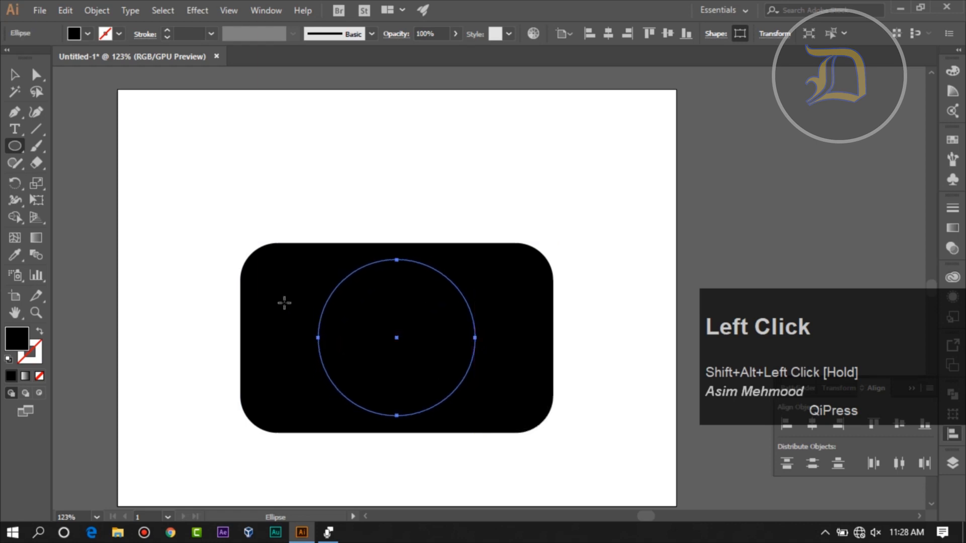
{"action": "left_click", "coordinate": [84, 34]}
{"action": "left_click", "coordinate": [28, 58]}
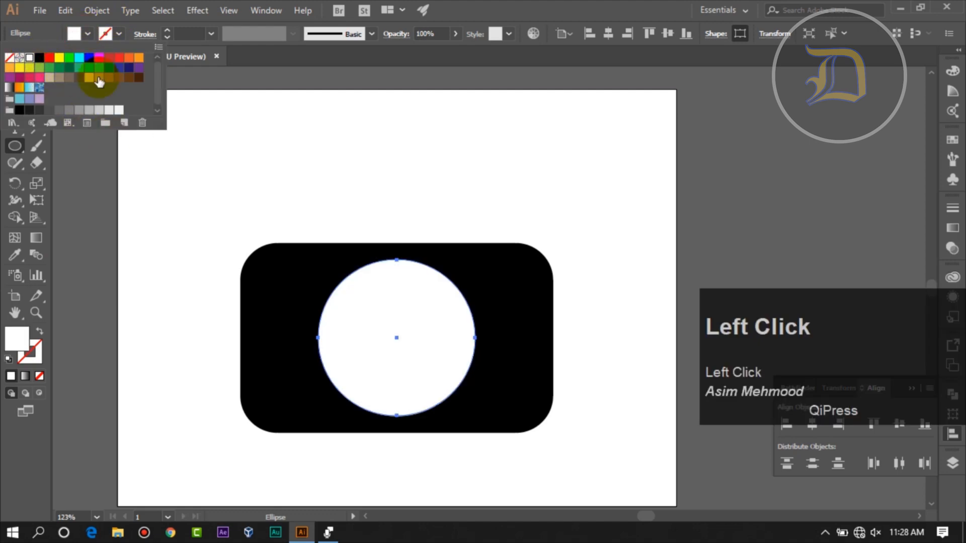
{"action": "left_click", "coordinate": [595, 6]}
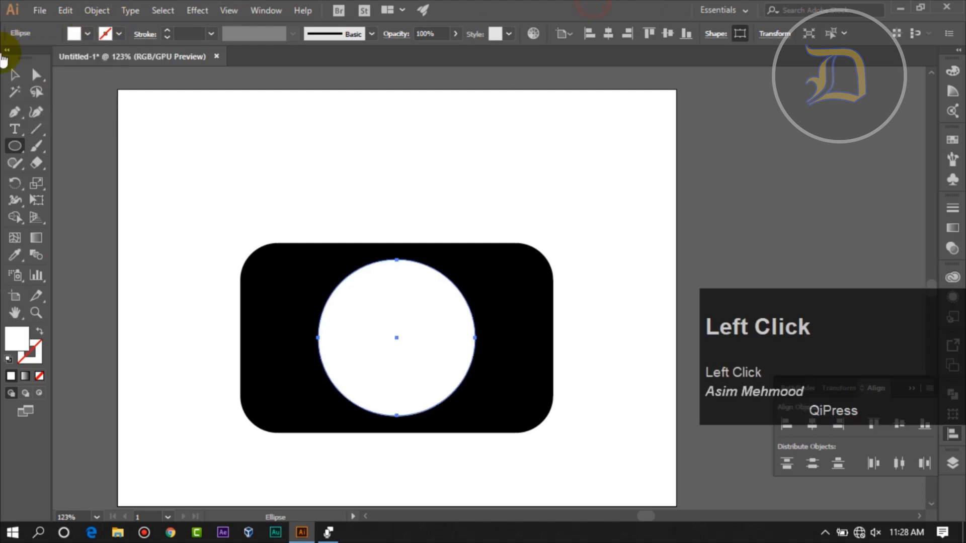
- Copy the white circle, paste it in place, and scale the copy down proportionally from its center to about 154 pt
{"action": "left_click", "coordinate": [12, 76]}
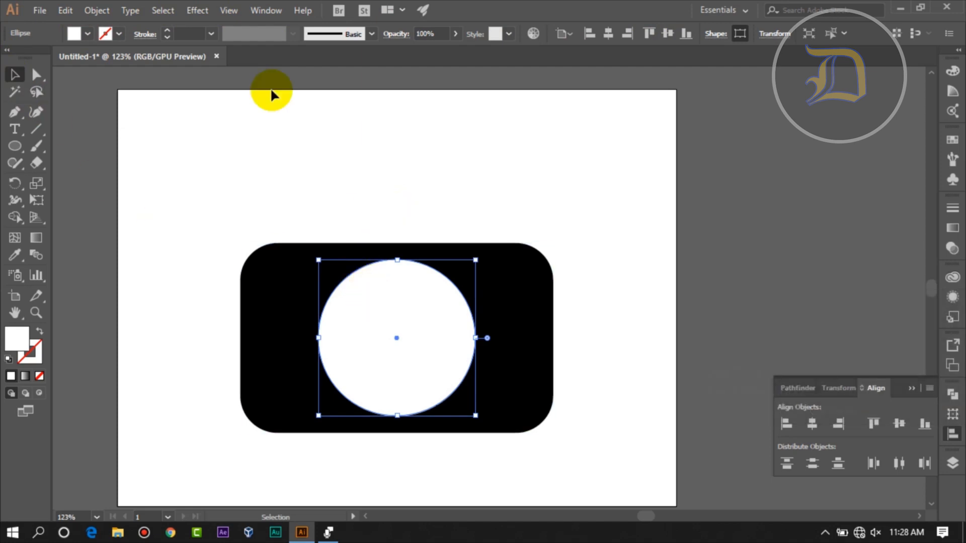
{"action": "left_click", "coordinate": [66, 10]}
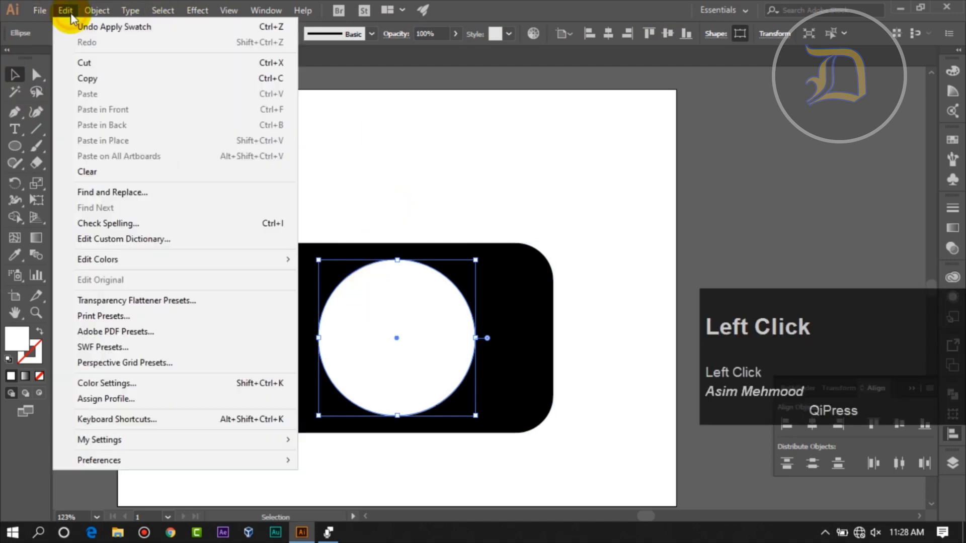
{"action": "left_click", "coordinate": [110, 83]}
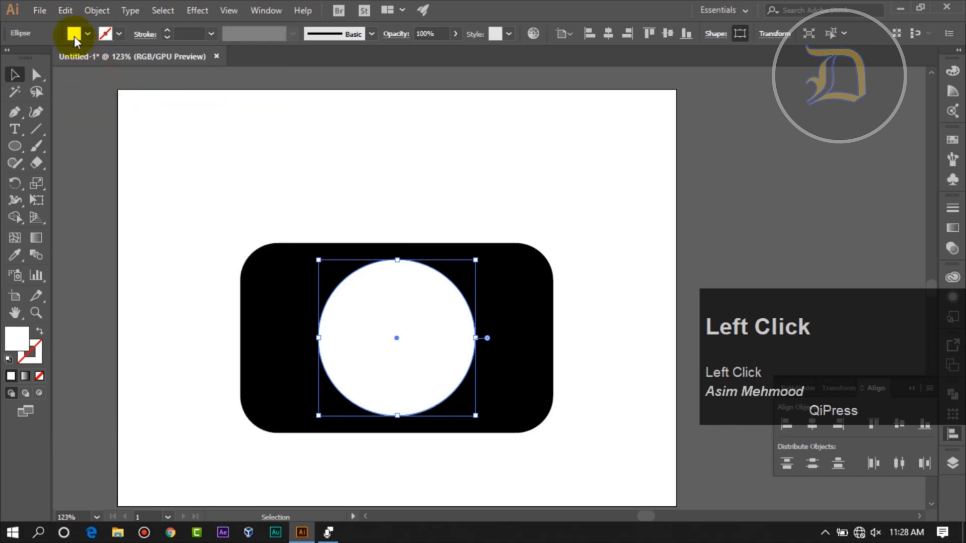
{"action": "left_click", "coordinate": [65, 11]}
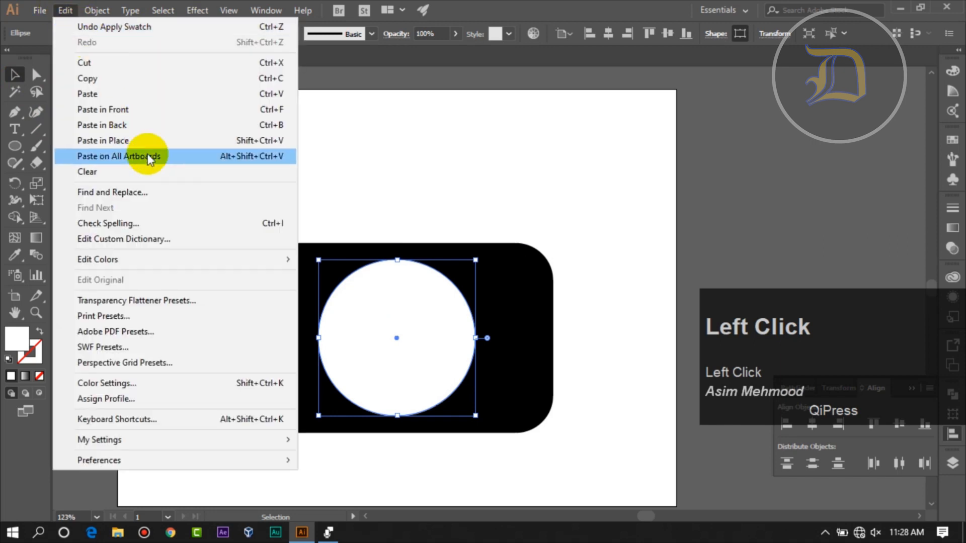
{"action": "left_click", "coordinate": [146, 140]}
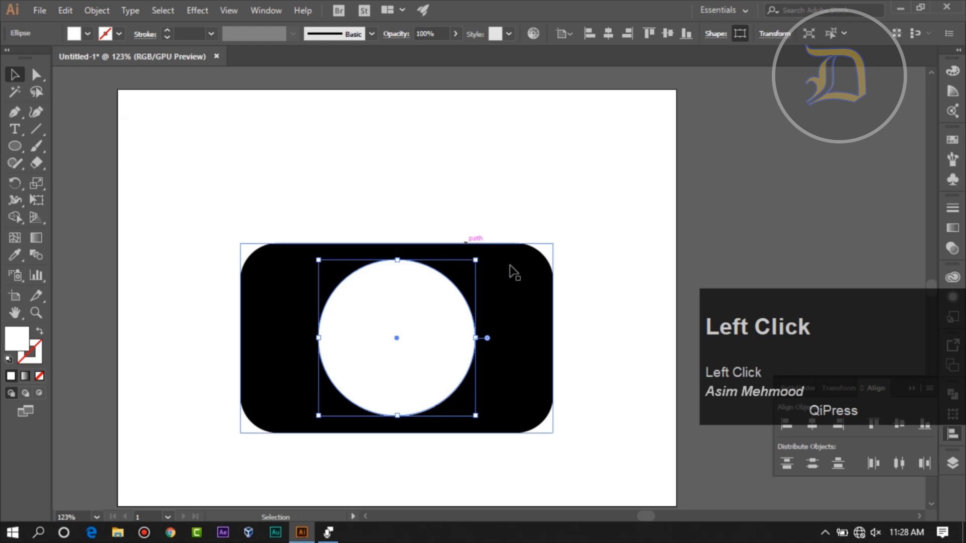
{"action": "key", "text": "alt"}
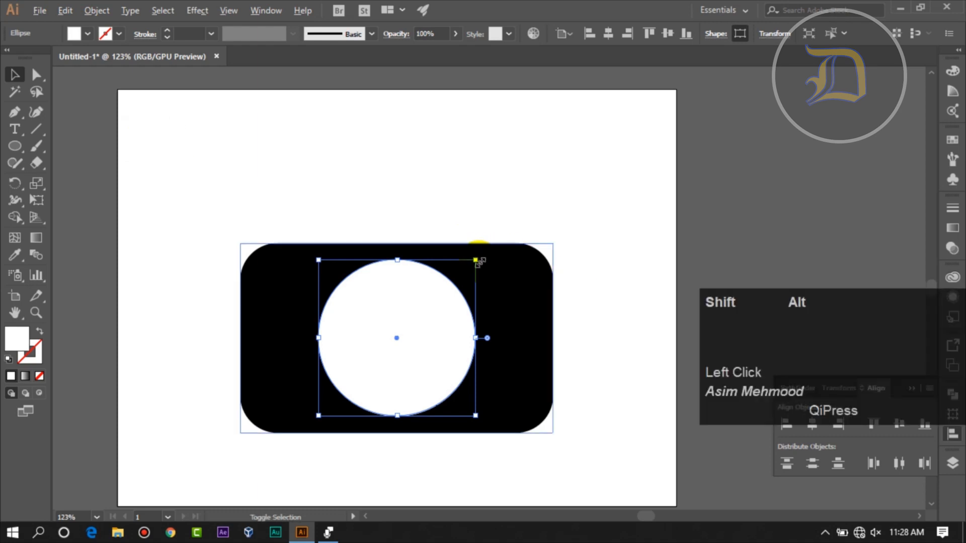
{"action": "left_click_drag", "start_coordinate": [477, 261], "coordinate": [472, 274]}
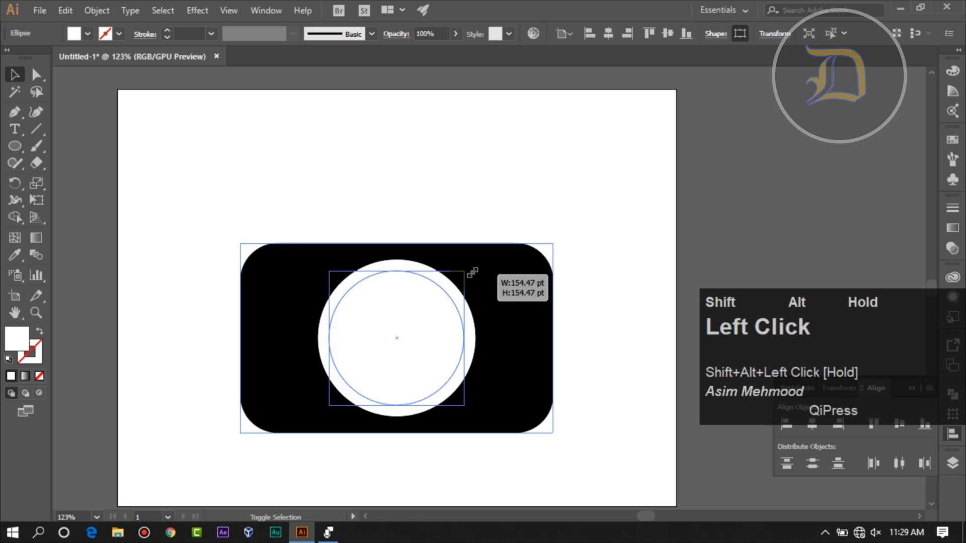
{"action": "left_click_drag", "start_coordinate": [473, 273], "coordinate": [470, 272]}
{"action": "left_click", "coordinate": [709, 238]}
- Fill the smaller inner circle with black so the white circle forms a lens ring
{"action": "left_click", "coordinate": [446, 325]}
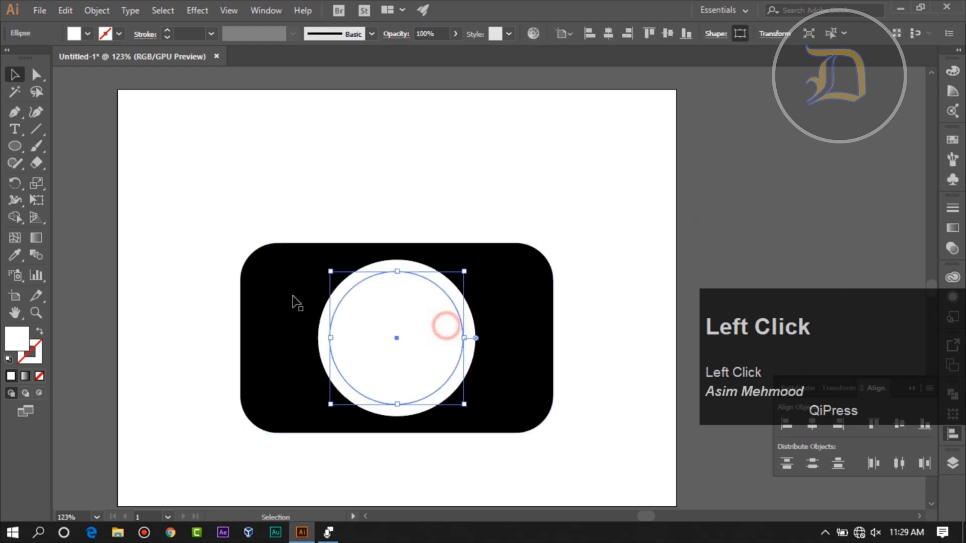
{"action": "left_click", "coordinate": [74, 33]}
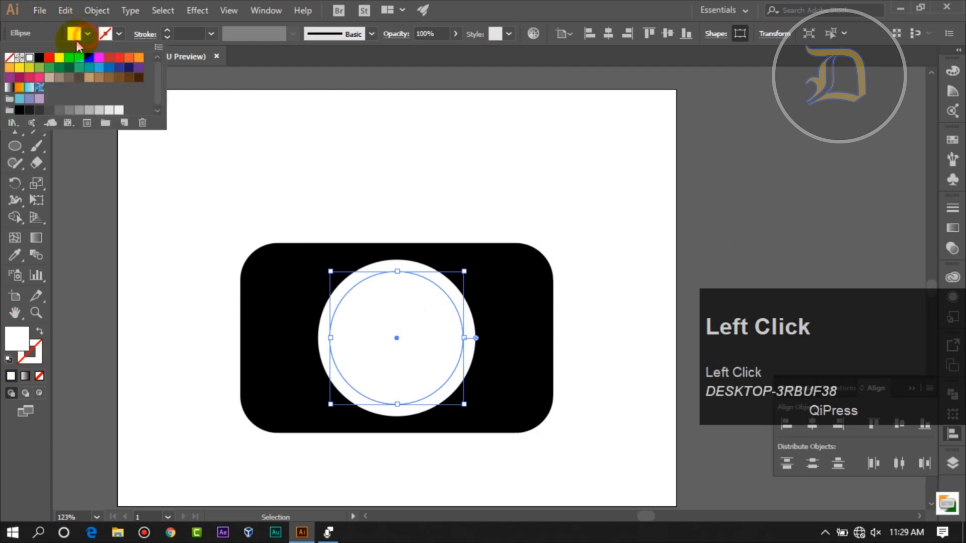
{"action": "left_click", "coordinate": [39, 57]}
{"action": "left_click", "coordinate": [795, 258]}
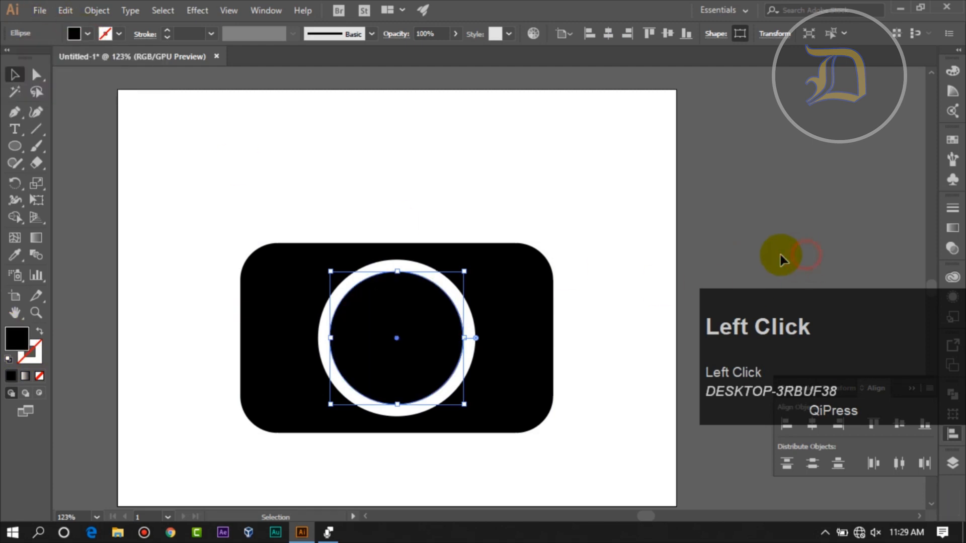
{"action": "left_click", "coordinate": [763, 232]}
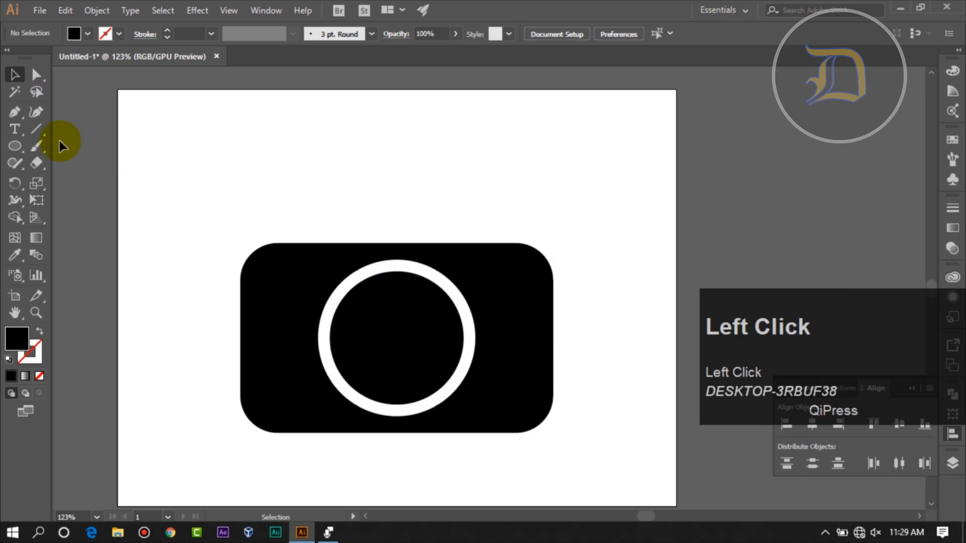
- Draw a small black rectangle overlapping the middle of the camera body's top edge and nudge it down slightly
{"action": "left_click_drag", "start_coordinate": [17, 148], "coordinate": [108, 146]}
{"action": "mouse_move", "coordinate": [338, 219]}
{"action": "left_mouse_down"}
{"action": "mouse_move", "coordinate": [379, 242]}
{"action": "mouse_move", "coordinate": [452, 251]}
{"action": "left_mouse_up"}
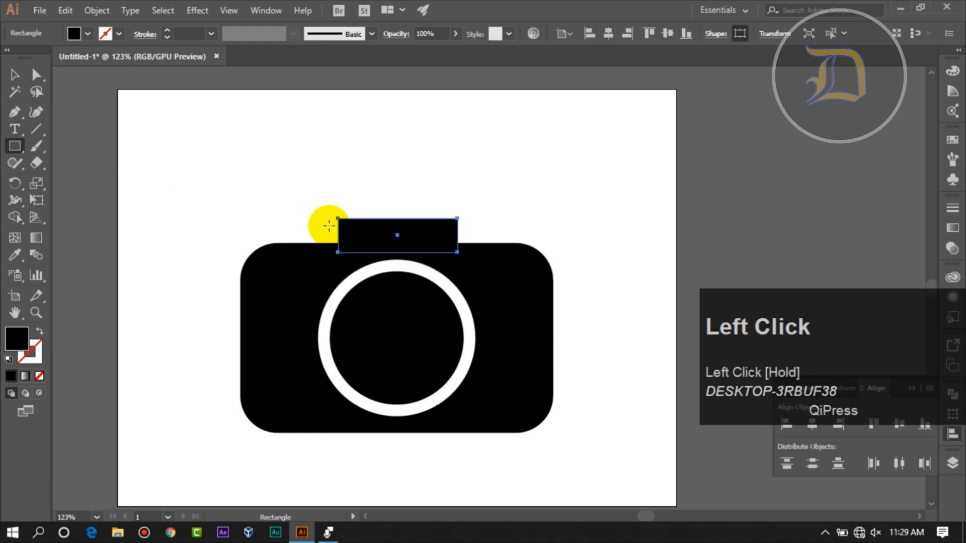
{"action": "left_click", "coordinate": [39, 75]}
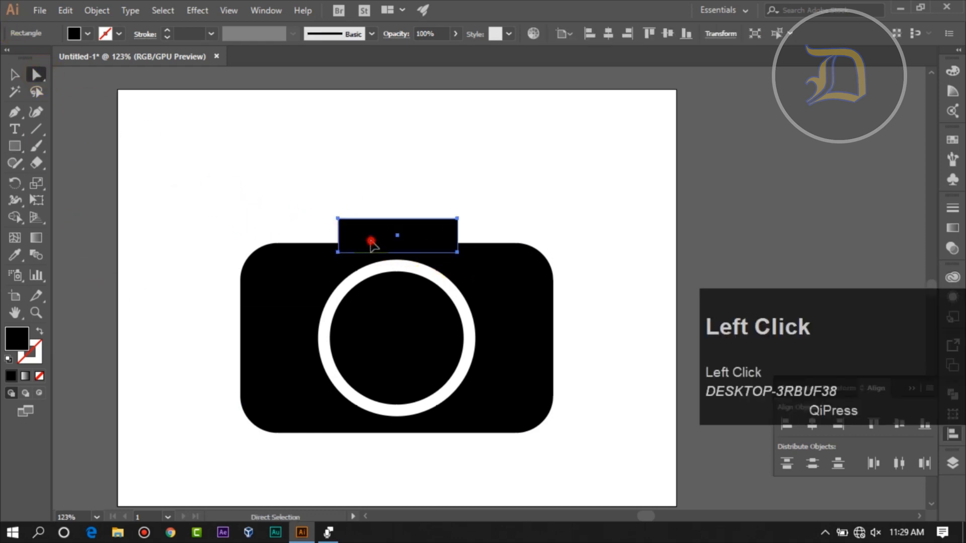
{"action": "key", "text": "Down"}
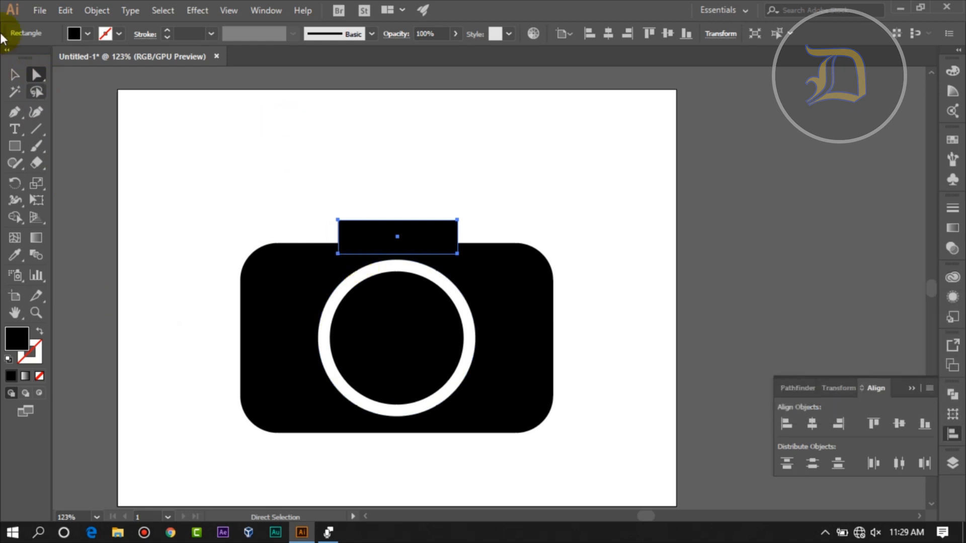
- Apply the Stylize Round Corners effect to the small top rectangle with a 10 pt radius
{"action": "left_click", "coordinate": [16, 76]}
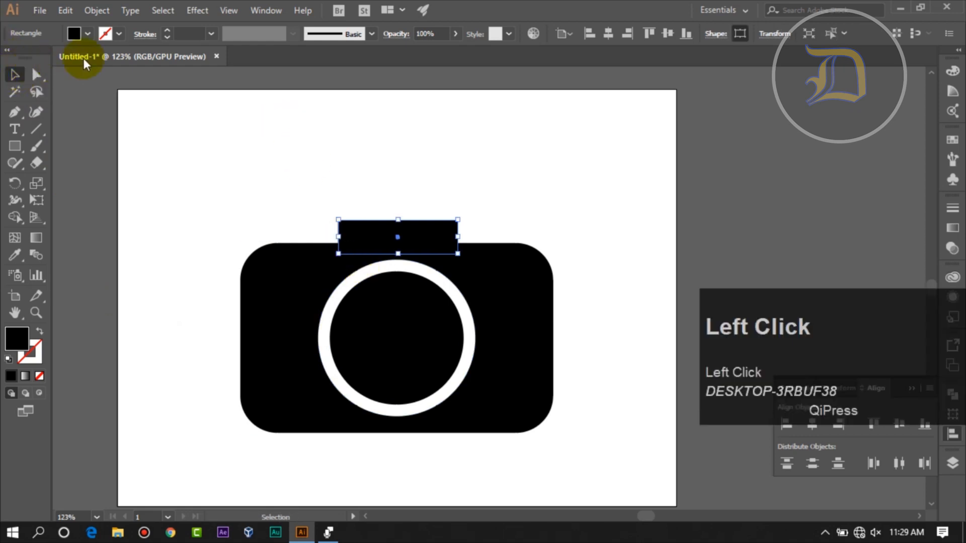
{"action": "left_click", "coordinate": [195, 11]}
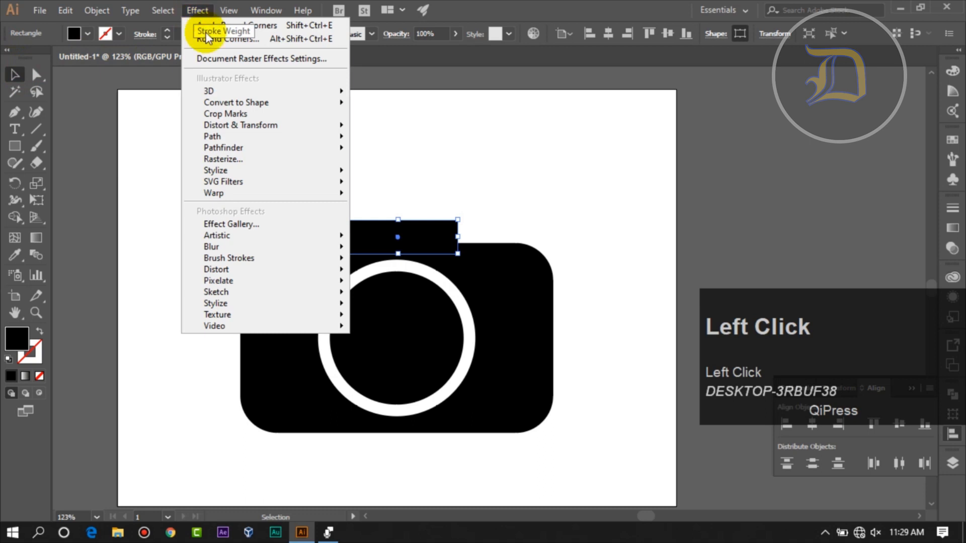
{"action": "mouse_move", "coordinate": [308, 170]}
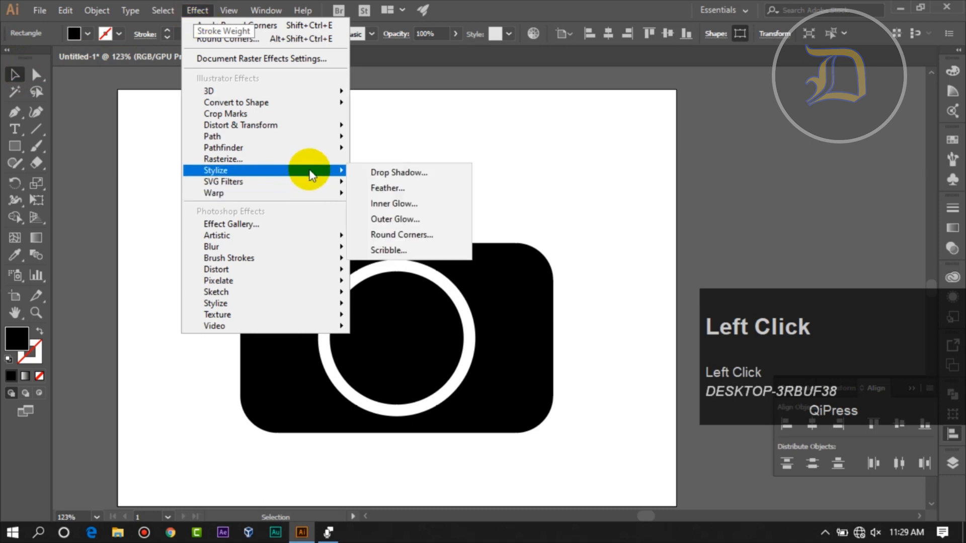
{"action": "left_click", "coordinate": [423, 241]}
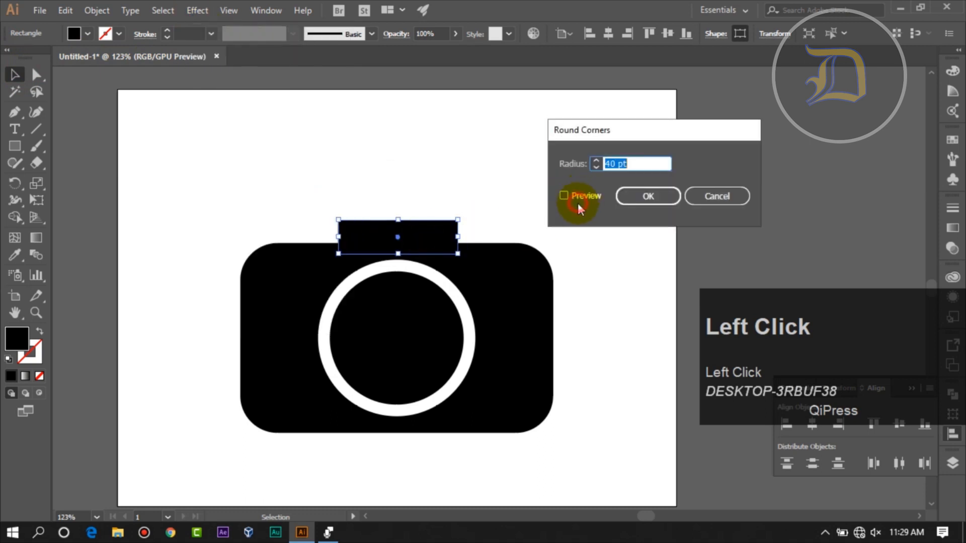
{"action": "left_click", "coordinate": [579, 201]}
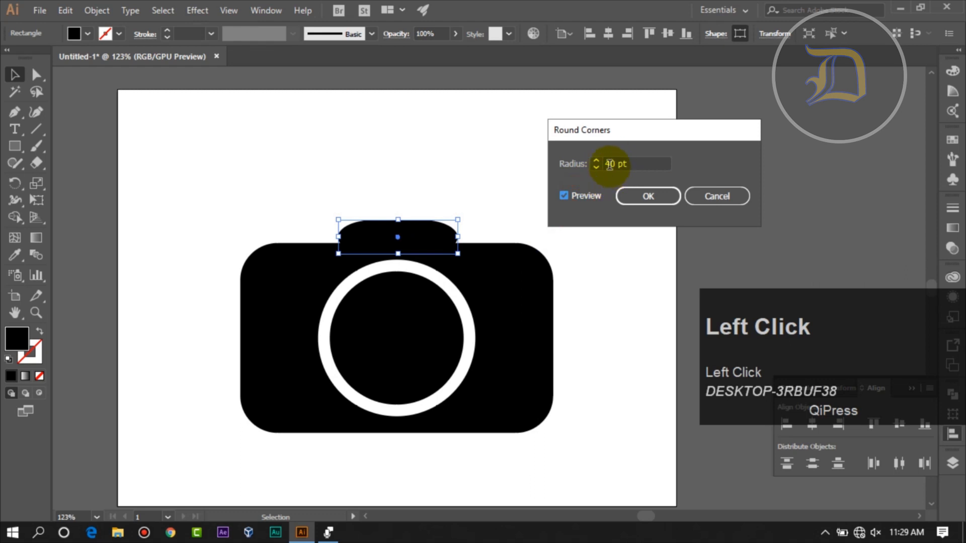
{"action": "left_click", "coordinate": [609, 165]}
{"action": "type", "text": "1"}
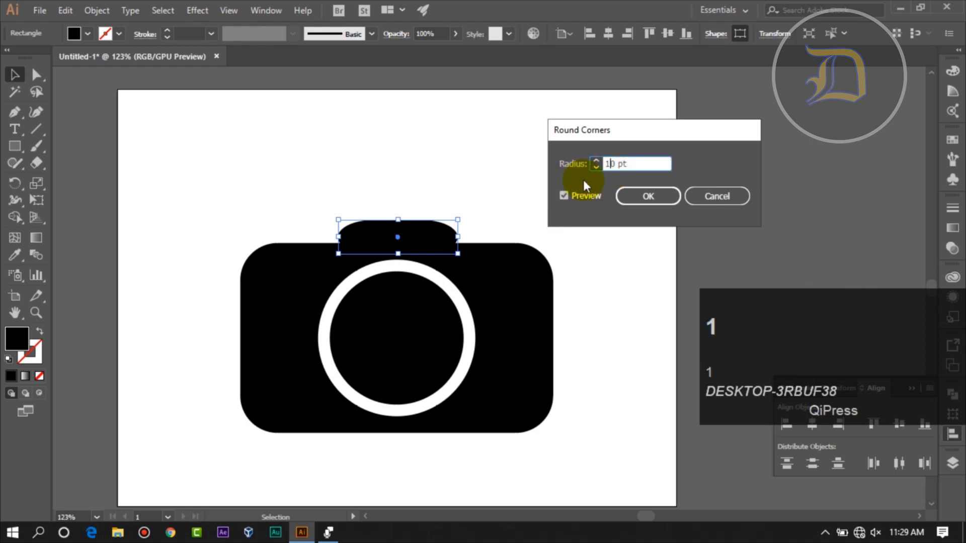
{"action": "left_click", "coordinate": [632, 190]}
{"action": "left_click", "coordinate": [608, 206]}
{"action": "left_click", "coordinate": [418, 247]}
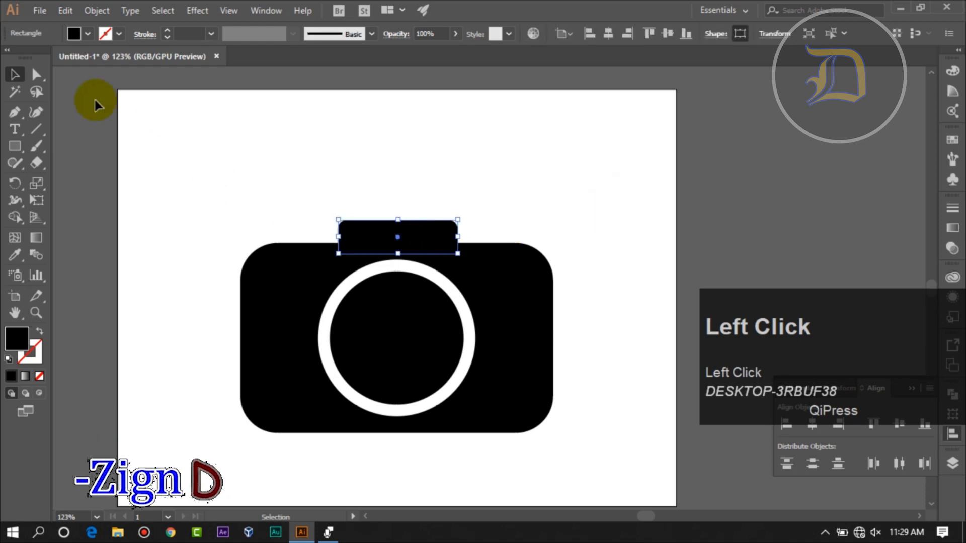
- Move the lower-left anchor point of the small top shape outward so its left side slants
{"action": "left_click", "coordinate": [35, 313]}
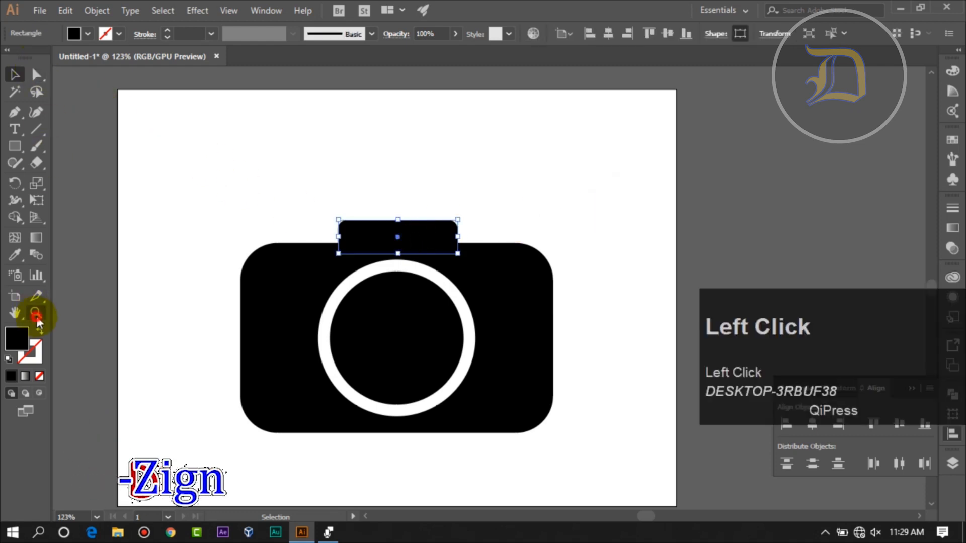
{"action": "left_click", "coordinate": [306, 160]}
{"action": "left_click_drag", "start_coordinate": [371, 222], "coordinate": [391, 252]}
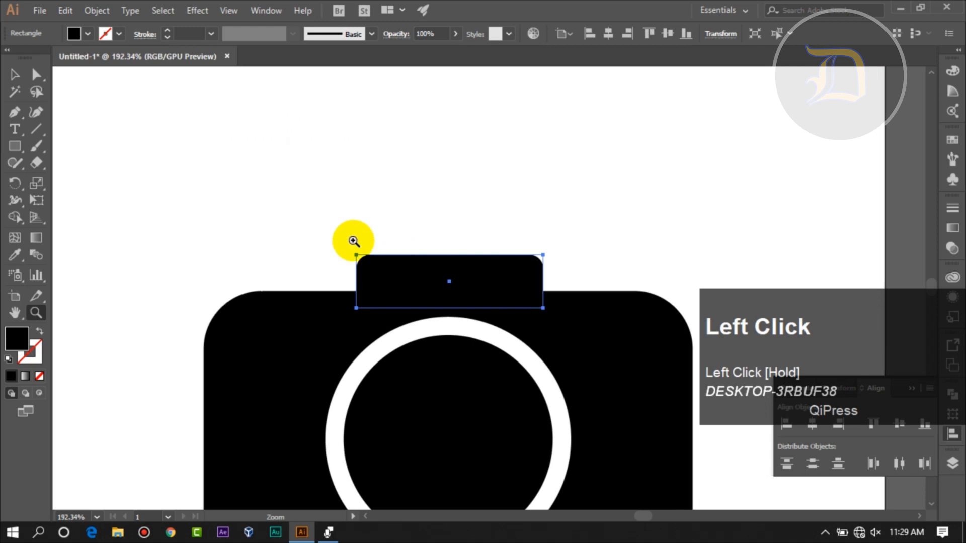
{"action": "left_click", "coordinate": [35, 75]}
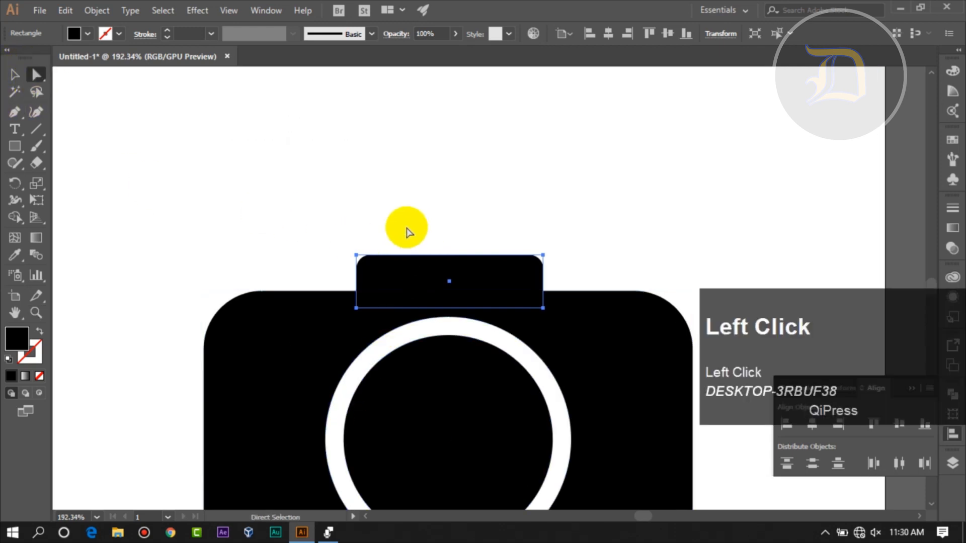
{"action": "left_click", "coordinate": [36, 76]}
{"action": "left_click", "coordinate": [272, 255]}
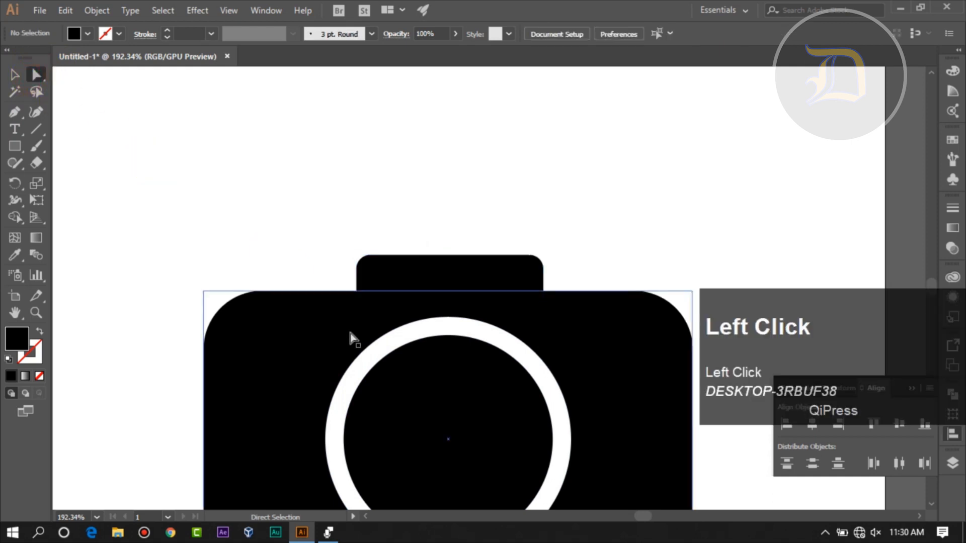
{"action": "left_click", "coordinate": [369, 272]}
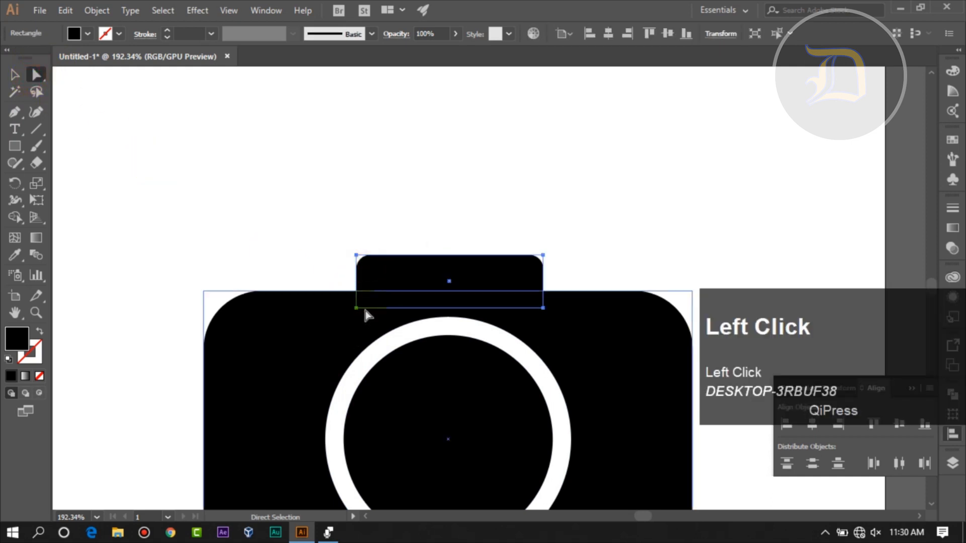
{"action": "left_click", "coordinate": [357, 308]}
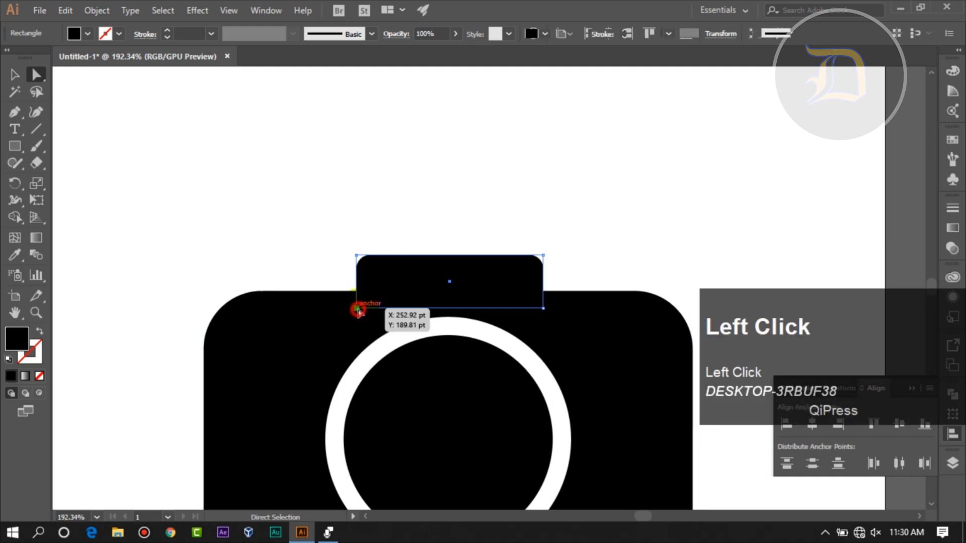
{"action": "left_click_drag", "start_coordinate": [356, 311], "coordinate": [344, 313]}
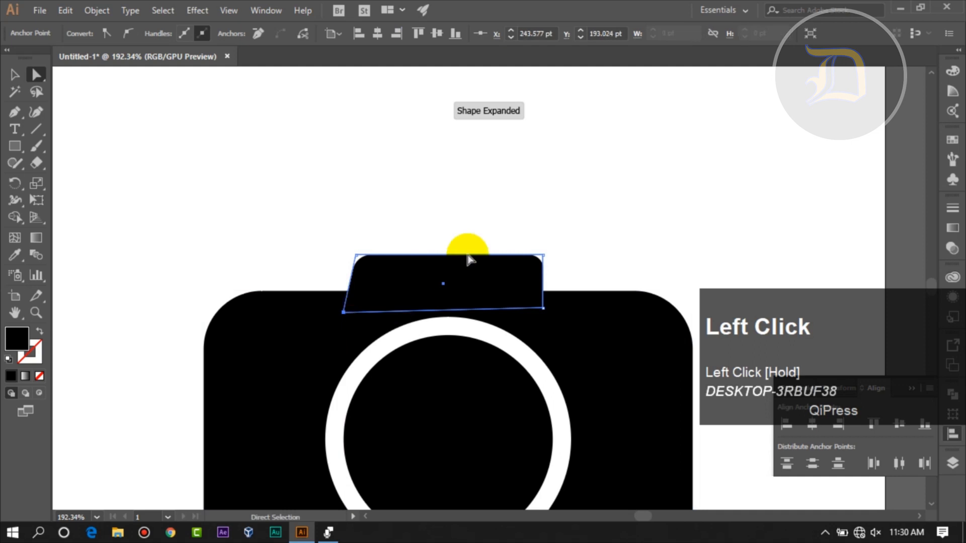
- Move the lower-right anchor point of the small top shape outward and slightly down so its right side slants
{"action": "left_click", "coordinate": [535, 222]}
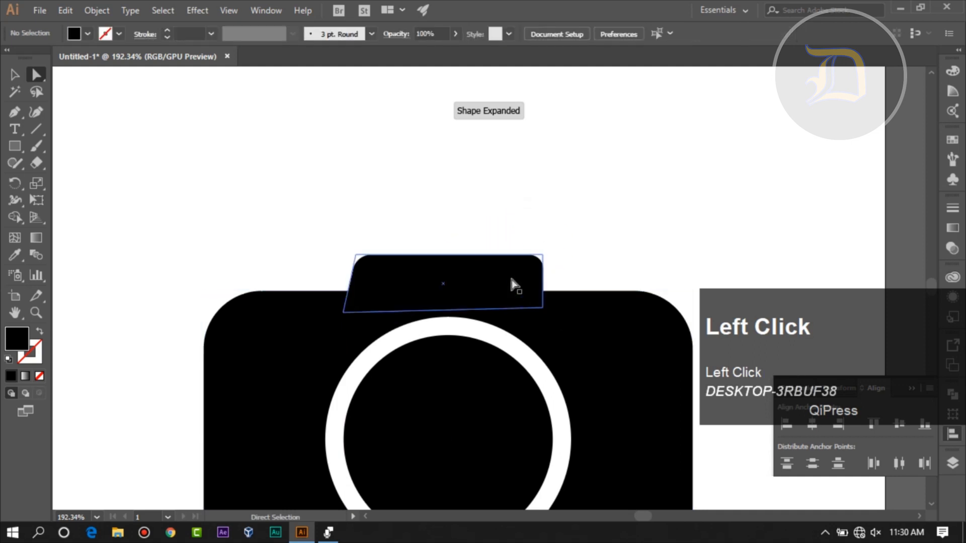
{"action": "left_click", "coordinate": [543, 308]}
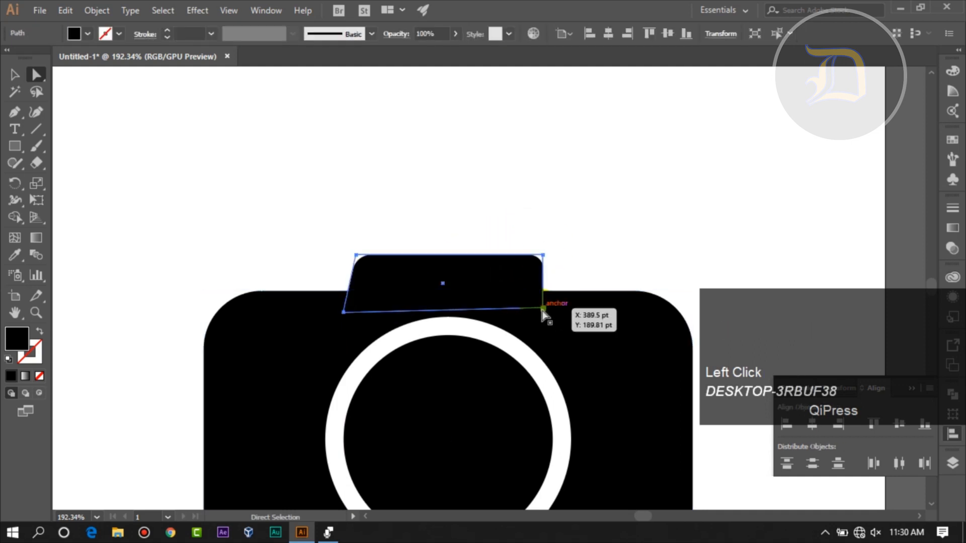
{"action": "left_click_drag", "start_coordinate": [543, 309], "coordinate": [556, 327]}
{"action": "left_click", "coordinate": [609, 253]}
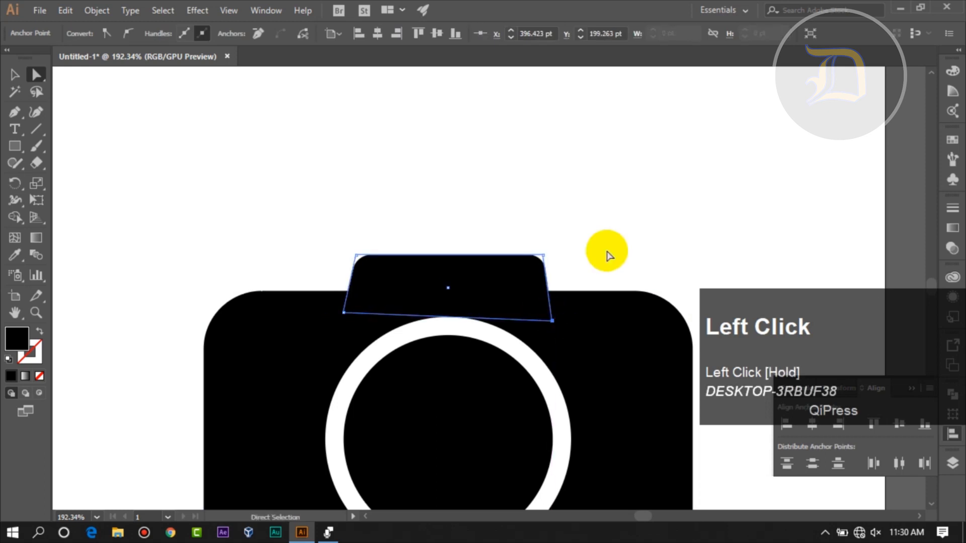
{"action": "left_click", "coordinate": [524, 279]}
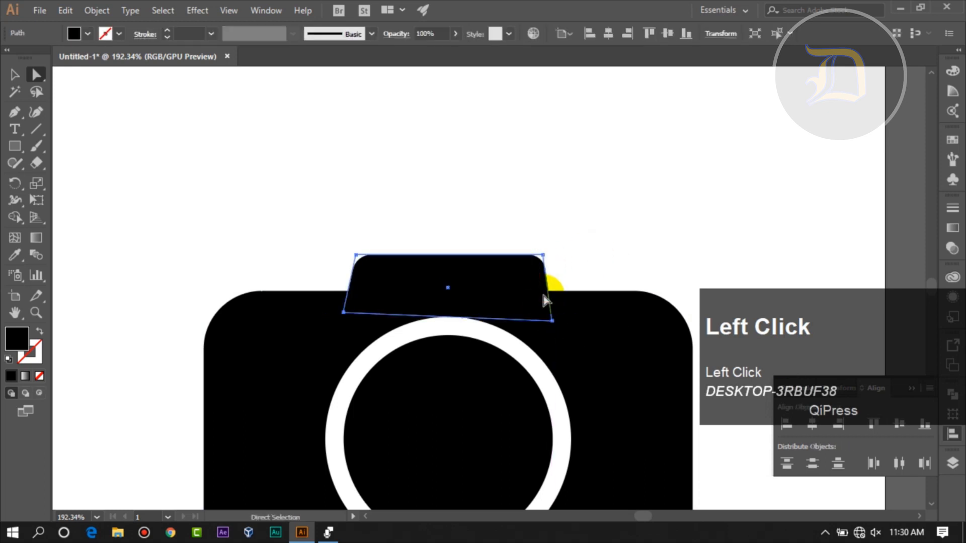
{"action": "left_click", "coordinate": [493, 202]}
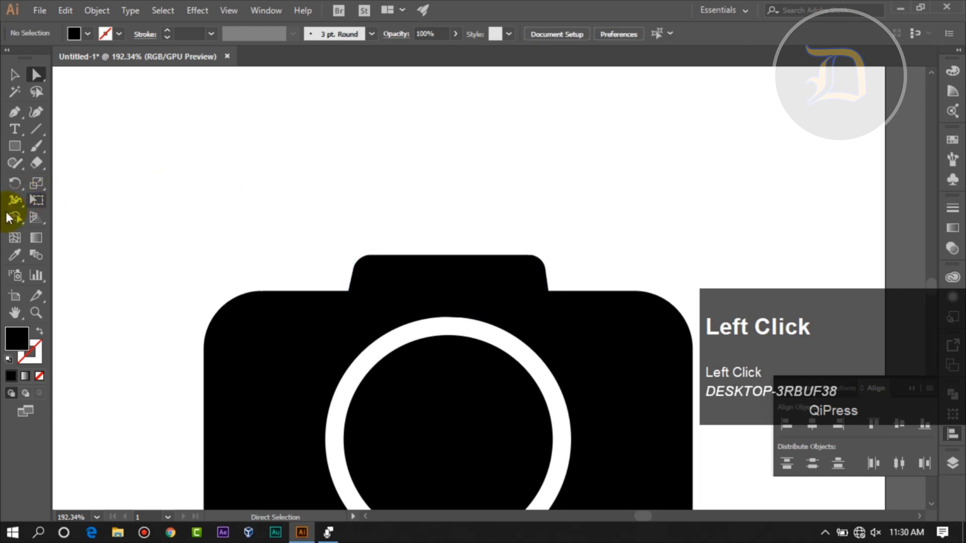
- Draw a narrow horizontal rectangle inside the camera's top piece and widen it to the left
{"action": "left_click_drag", "start_coordinate": [15, 146], "coordinate": [57, 151]}
{"action": "left_click_drag", "start_coordinate": [213, 134], "coordinate": [513, 290]}
{"action": "left_click", "coordinate": [12, 75]}
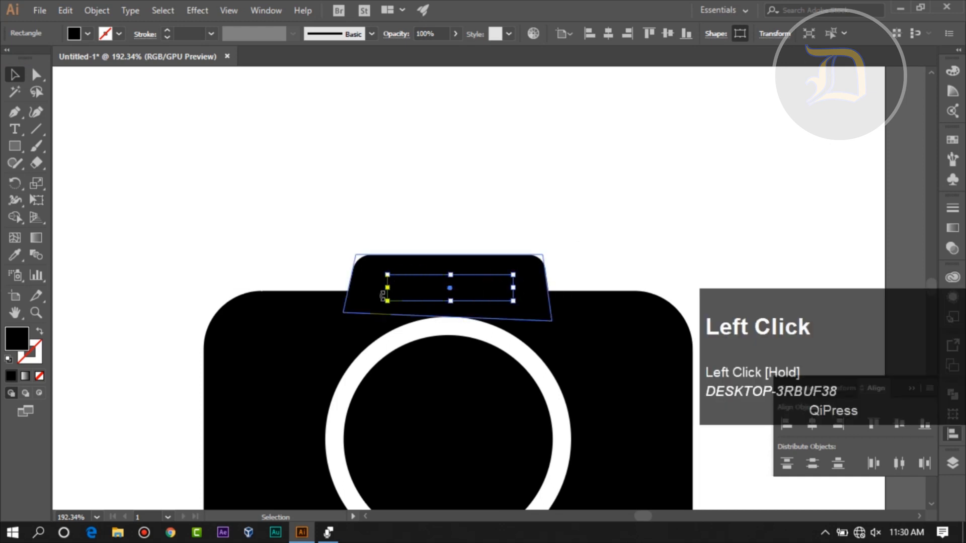
{"action": "left_click_drag", "start_coordinate": [386, 292], "coordinate": [373, 282]}
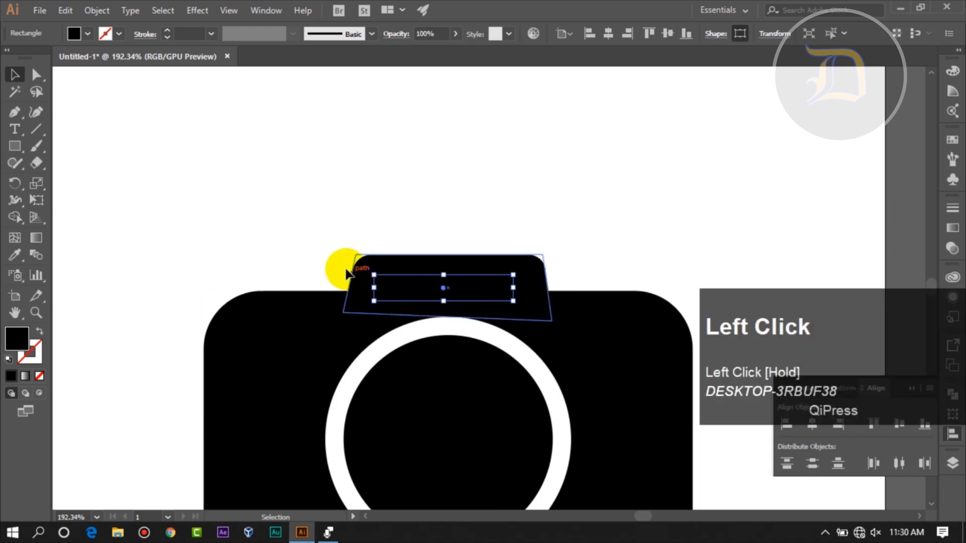
- Fill the narrow rectangle in the camera's top piece with white and deselect it
{"action": "left_click", "coordinate": [88, 34]}
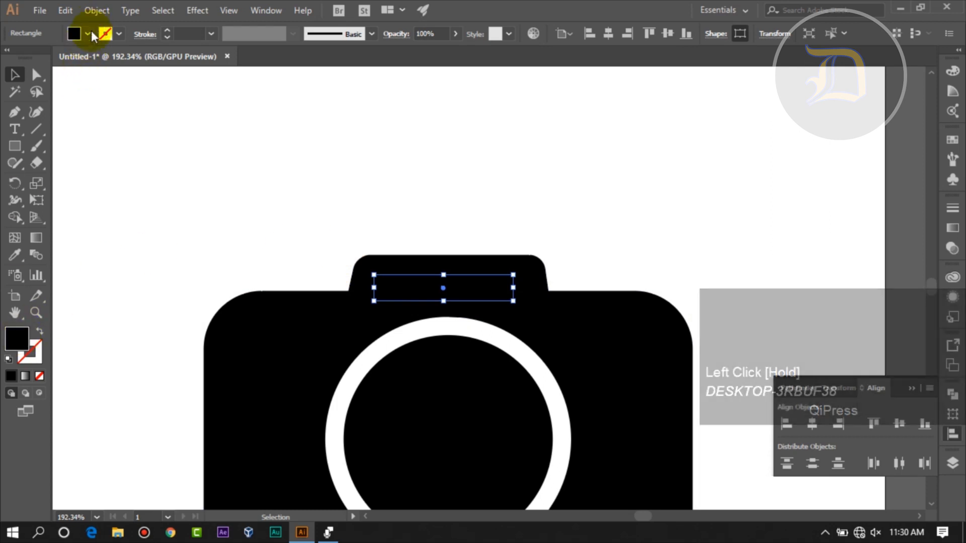
{"action": "left_click", "coordinate": [29, 59]}
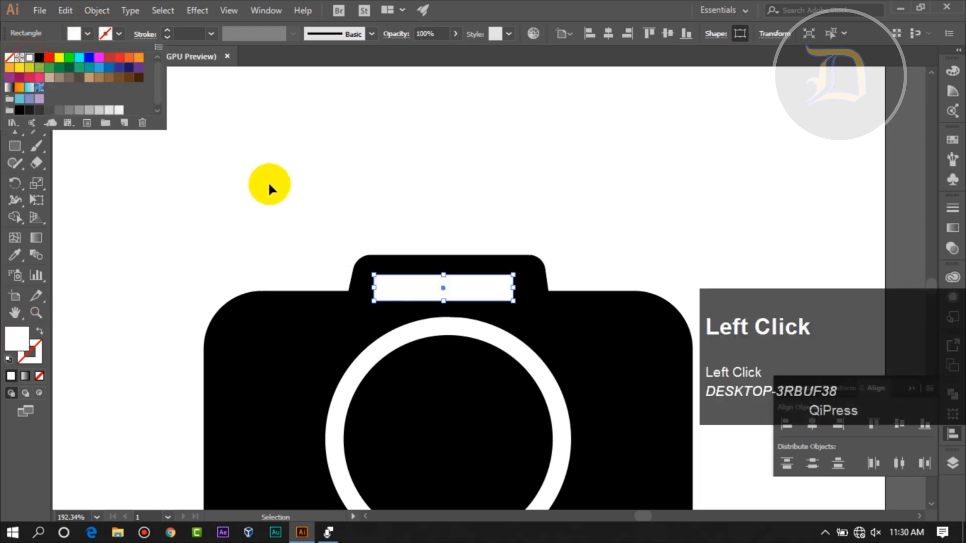
{"action": "left_click", "coordinate": [280, 181]}
{"action": "left_click", "coordinate": [505, 215]}
{"action": "left_click", "coordinate": [514, 259]}
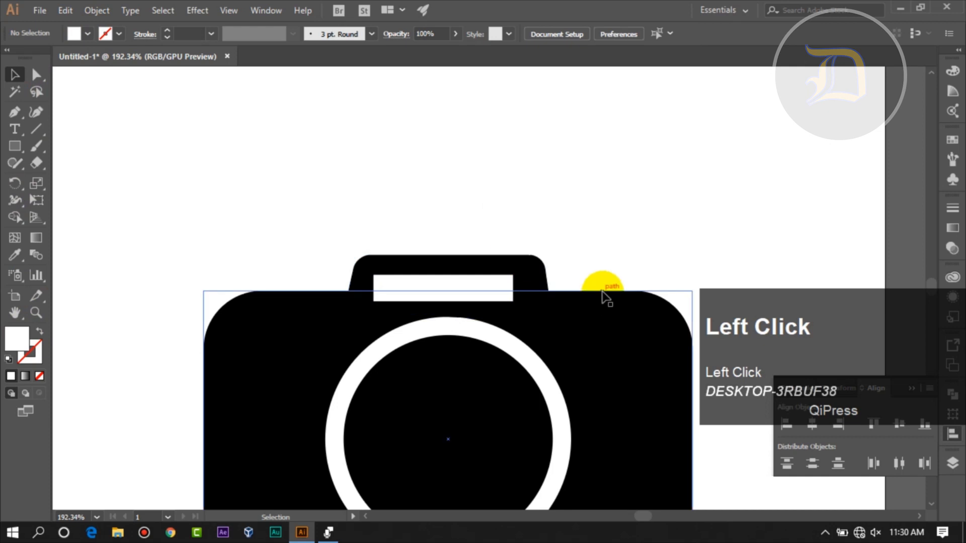
{"action": "left_click", "coordinate": [648, 185]}
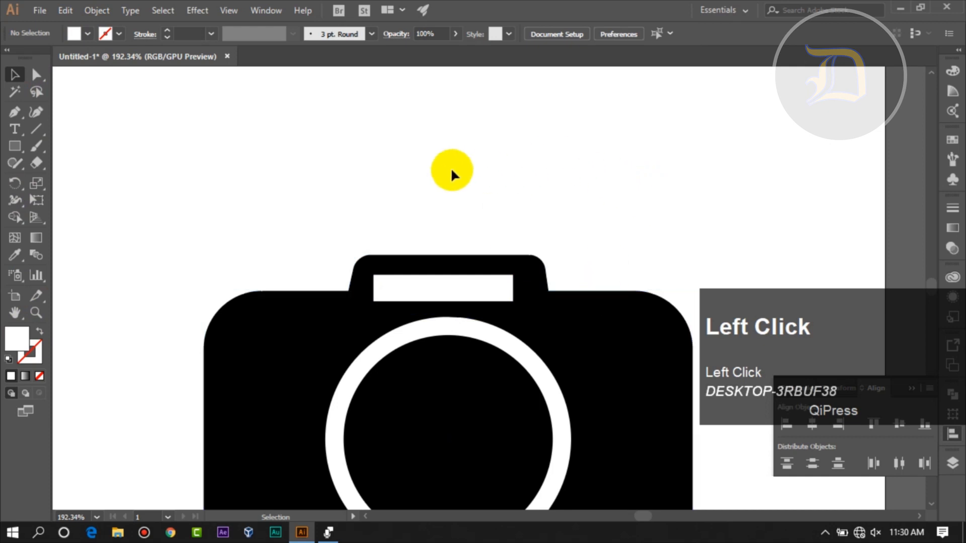
- Draw a small rectangle just above the body, left of the top piece, and fill it with black
{"action": "left_click", "coordinate": [14, 147]}
{"action": "left_click_drag", "start_coordinate": [14, 147], "coordinate": [53, 146]}
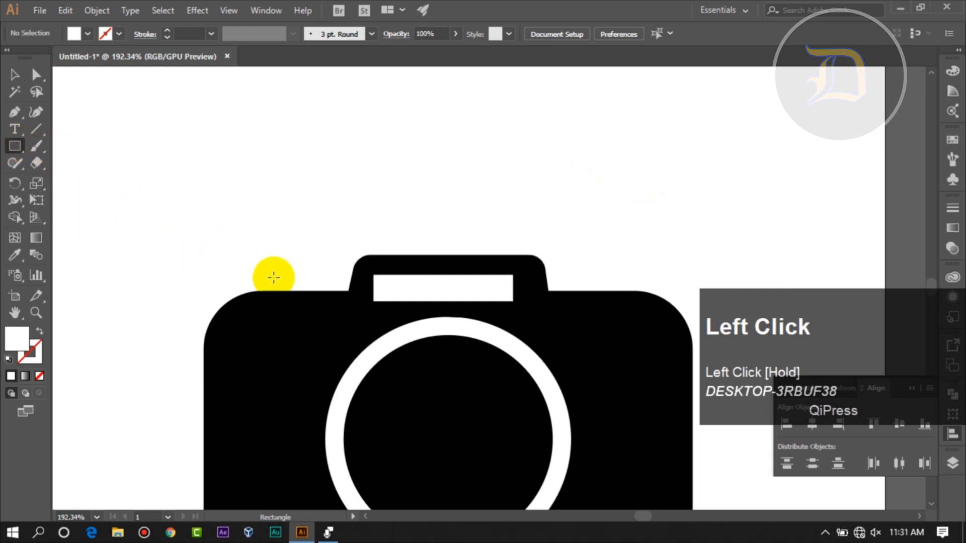
{"action": "left_click_drag", "start_coordinate": [258, 255], "coordinate": [331, 281]}
{"action": "key", "text": "v"}
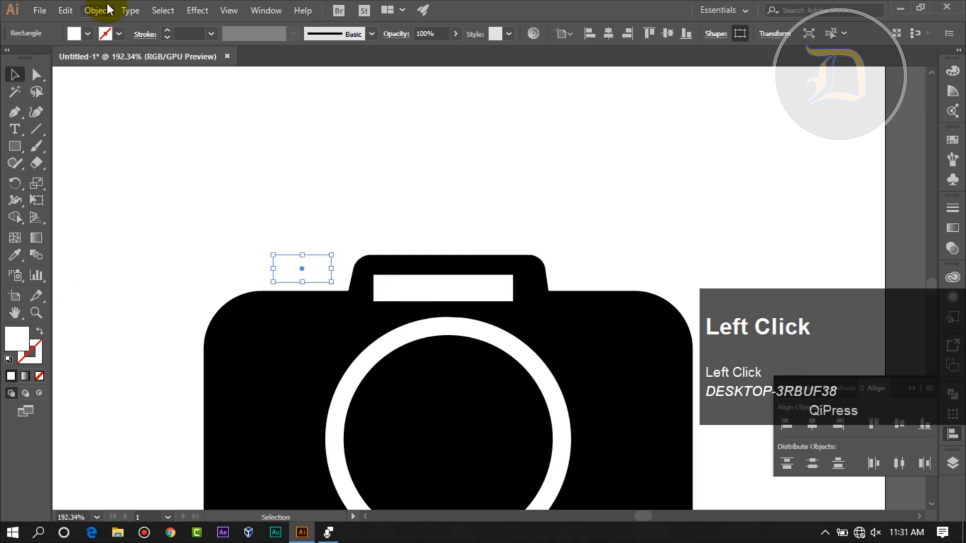
{"action": "left_click", "coordinate": [88, 35]}
{"action": "left_click", "coordinate": [39, 57]}
{"action": "left_click", "coordinate": [393, 145]}
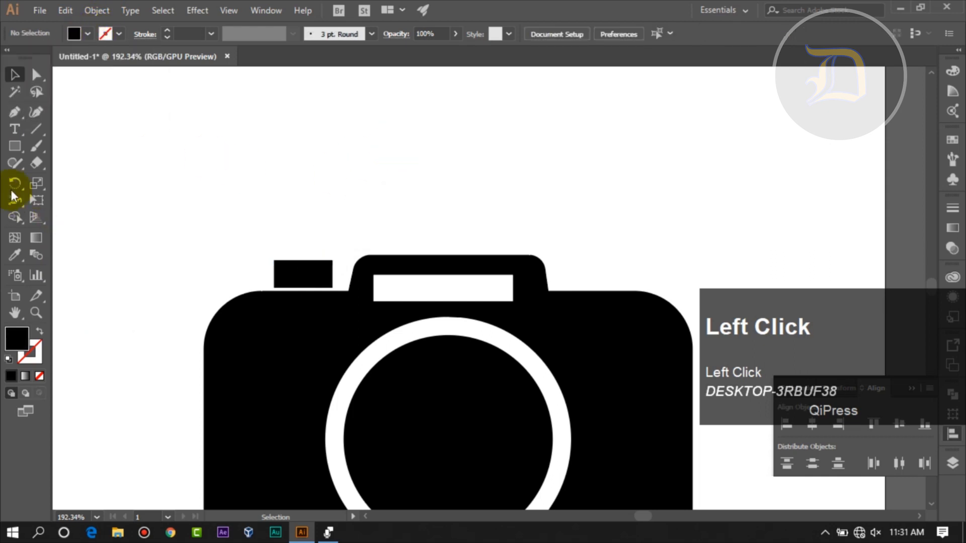
- Draw a thin black horizontal rectangle centered just above the camera's top piece
{"action": "left_click", "coordinate": [14, 151]}
{"action": "left_click_drag", "start_coordinate": [25, 154], "coordinate": [70, 146]}
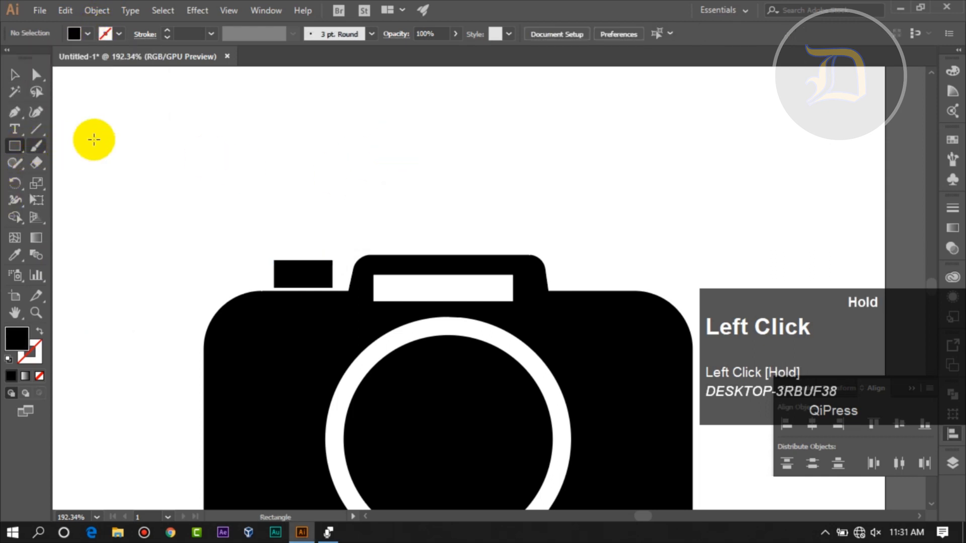
{"action": "left_click_drag", "start_coordinate": [364, 195], "coordinate": [458, 241]}
{"action": "key", "text": "v"}
{"action": "left_click", "coordinate": [538, 237]}
- Draw a larger black rectangle and place it above the thin bar, adjusting it to sit centered over the bar
{"action": "left_click_drag", "start_coordinate": [15, 146], "coordinate": [56, 145]}
{"action": "left_click_drag", "start_coordinate": [175, 118], "coordinate": [242, 184]}
{"action": "left_click", "coordinate": [15, 74]}
{"action": "left_click_drag", "start_coordinate": [188, 153], "coordinate": [426, 198]}
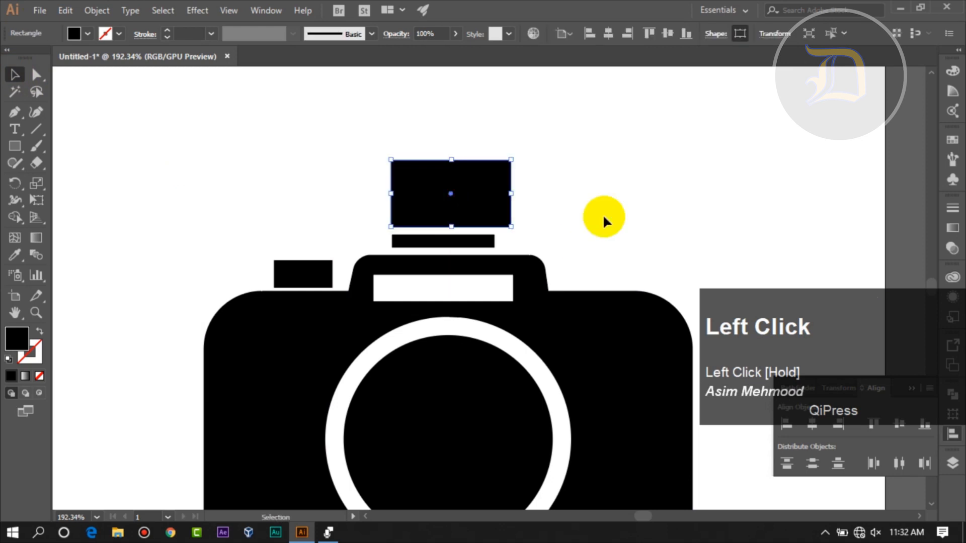
{"action": "left_click_drag", "start_coordinate": [495, 199], "coordinate": [488, 199]}
{"action": "left_click", "coordinate": [587, 227]}
- Draw another black rectangle in the artboard's empty upper-left area and move it onto the top of the flash stack
{"action": "scroll", "coordinate": [201, 251], "scroll_direction": "up", "scroll_amount": 3}
{"action": "left_click_drag", "start_coordinate": [17, 146], "coordinate": [46, 150]}
{"action": "mouse_move", "coordinate": [118, 191]}
{"action": "left_mouse_down"}
{"action": "mouse_move", "coordinate": [198, 256]}
{"action": "mouse_move", "coordinate": [222, 268]}
{"action": "mouse_move", "coordinate": [239, 263]}
{"action": "left_mouse_up"}
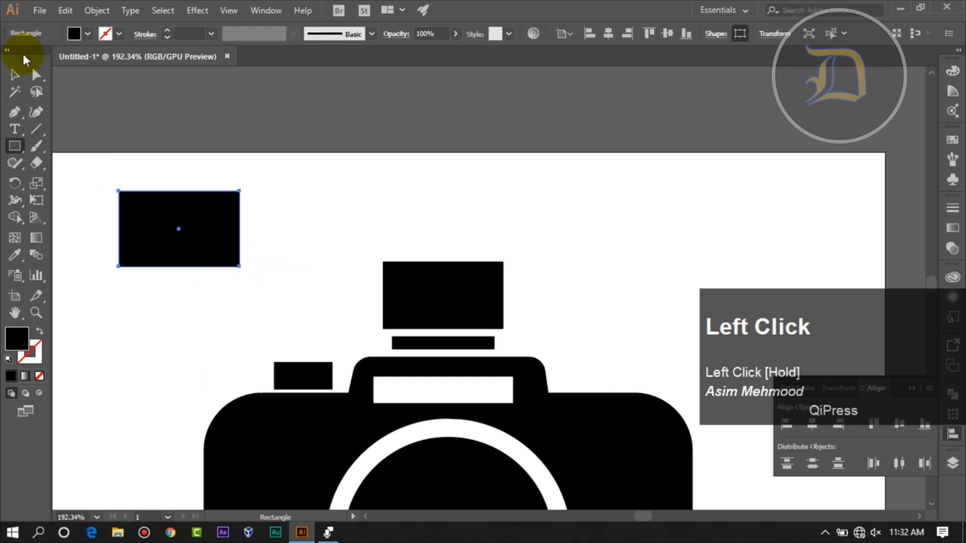
{"action": "left_click", "coordinate": [277, 203]}
{"action": "left_click_drag", "start_coordinate": [216, 224], "coordinate": [505, 220]}
{"action": "left_click", "coordinate": [629, 293]}
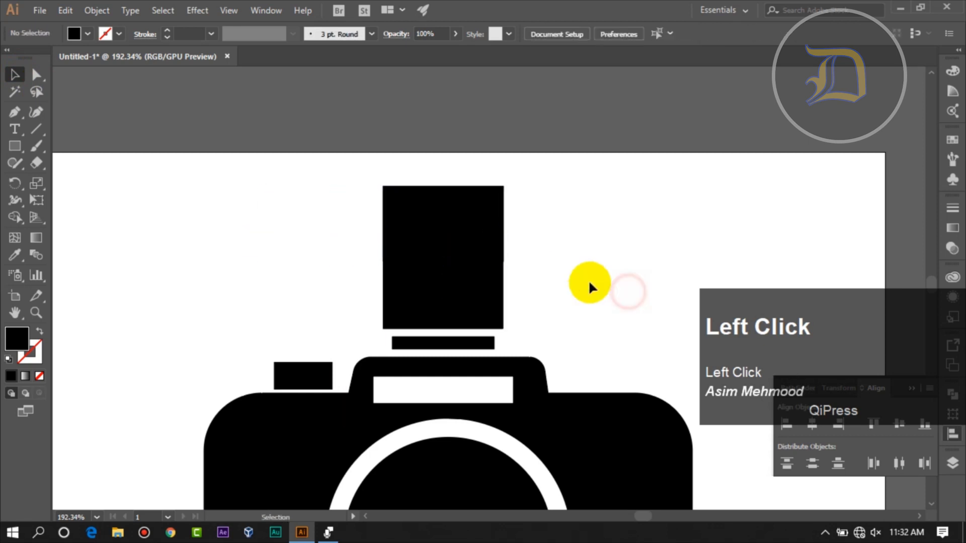
- Give the topmost rectangle of the flash stack a white fill and a black stroke
{"action": "left_click", "coordinate": [471, 236]}
{"action": "left_click", "coordinate": [76, 34]}
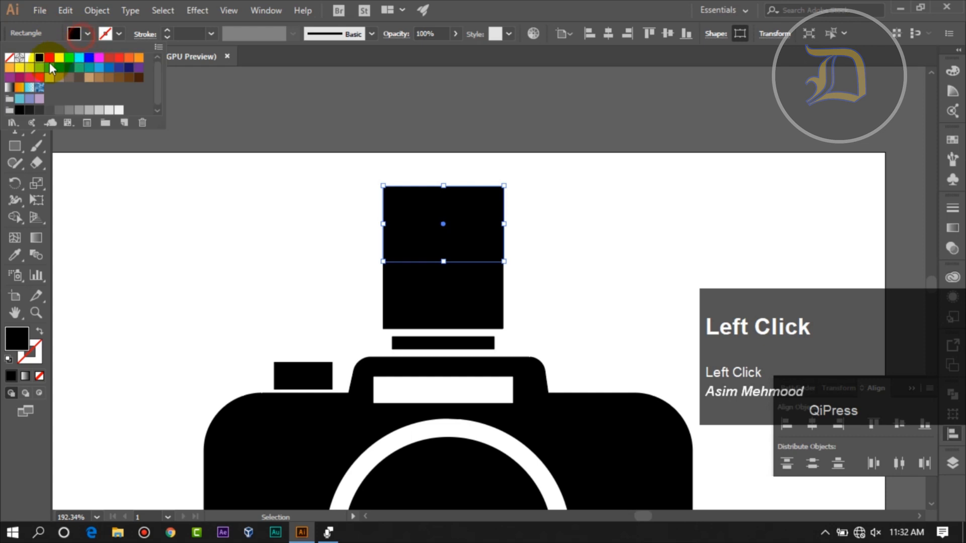
{"action": "left_click", "coordinate": [29, 58]}
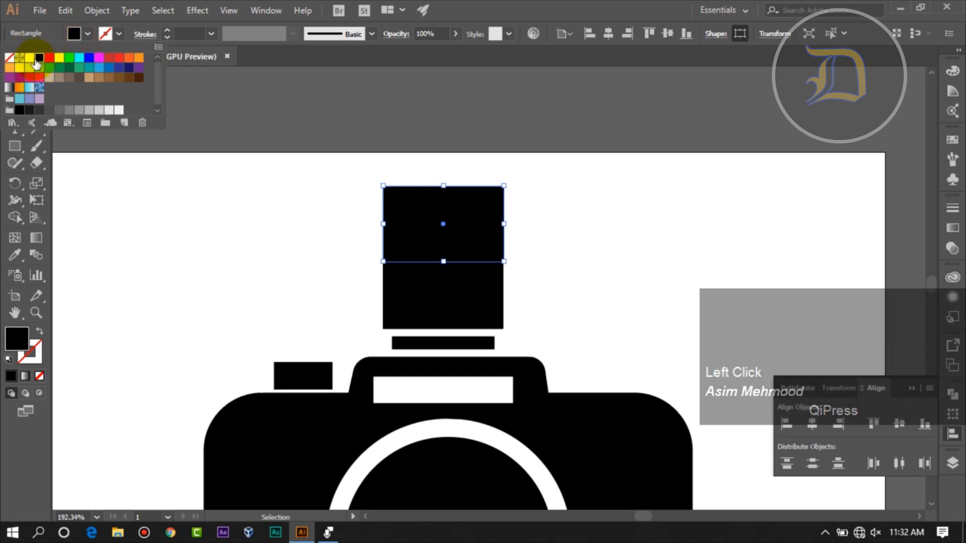
{"action": "left_click", "coordinate": [120, 34]}
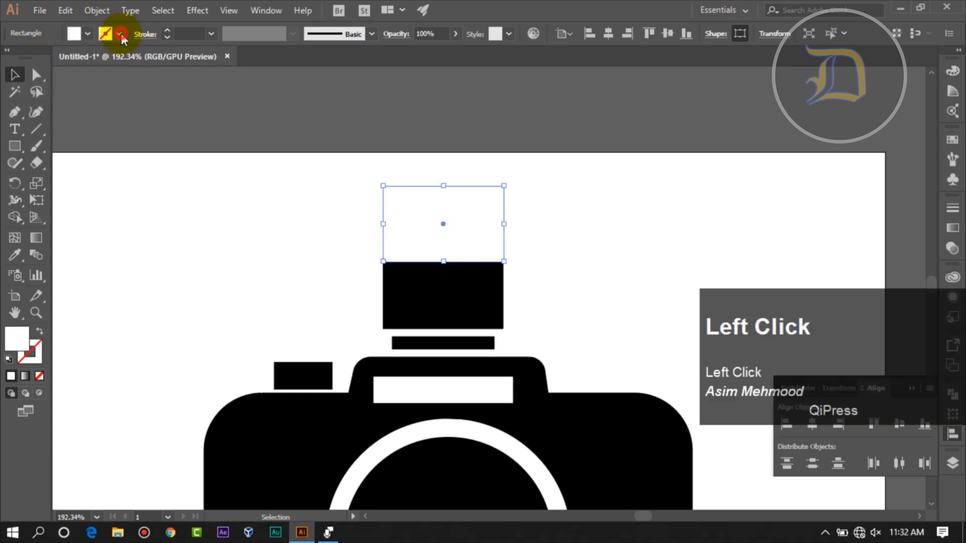
{"action": "left_click", "coordinate": [120, 36]}
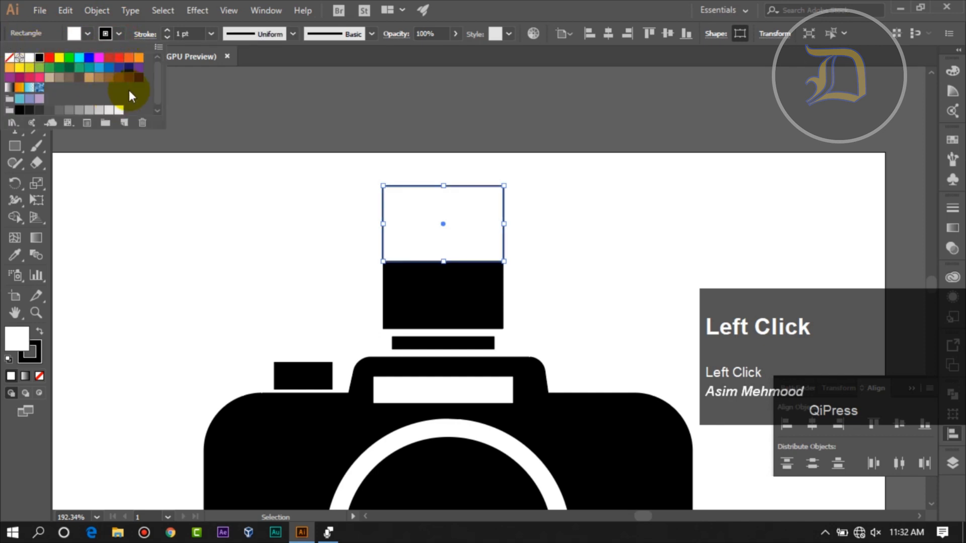
- Increase the topmost rectangle's stroke weight to 8 pt
{"action": "left_click", "coordinate": [168, 38]}
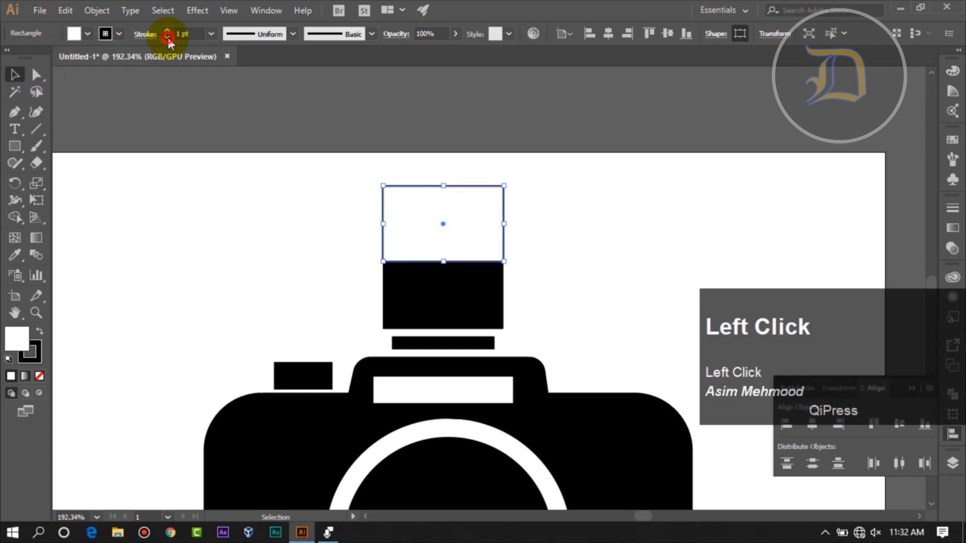
{"action": "left_click", "coordinate": [167, 31]}
{"action": "left_click", "coordinate": [167, 31]}
{"action": "left_click", "coordinate": [167, 31]}
{"action": "left_click", "coordinate": [167, 32]}
{"action": "left_click", "coordinate": [167, 31]}
{"action": "left_click", "coordinate": [168, 32]}
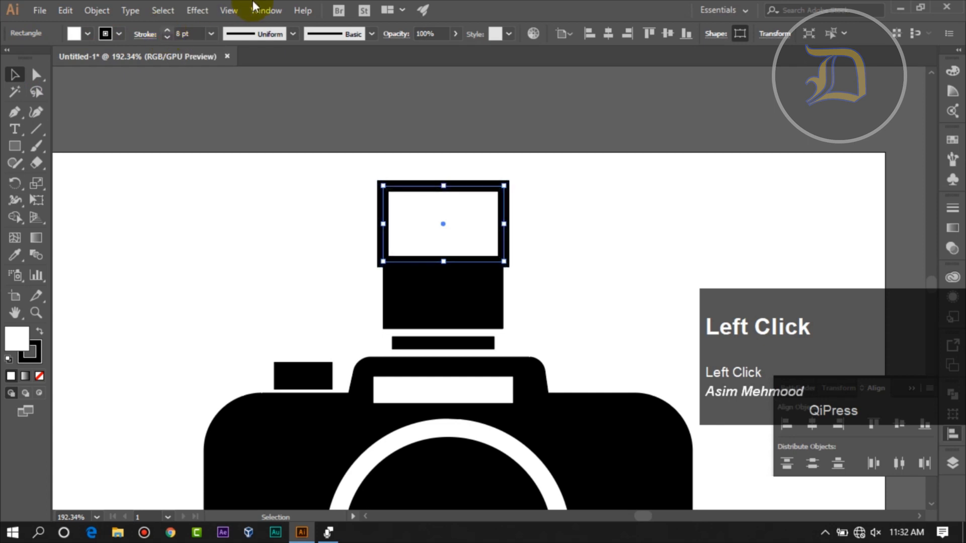
- Apply the Stylize Round Corners effect with a 10 pt radius and preview enabled to the stroked top rectangle
{"action": "left_click", "coordinate": [199, 12]}
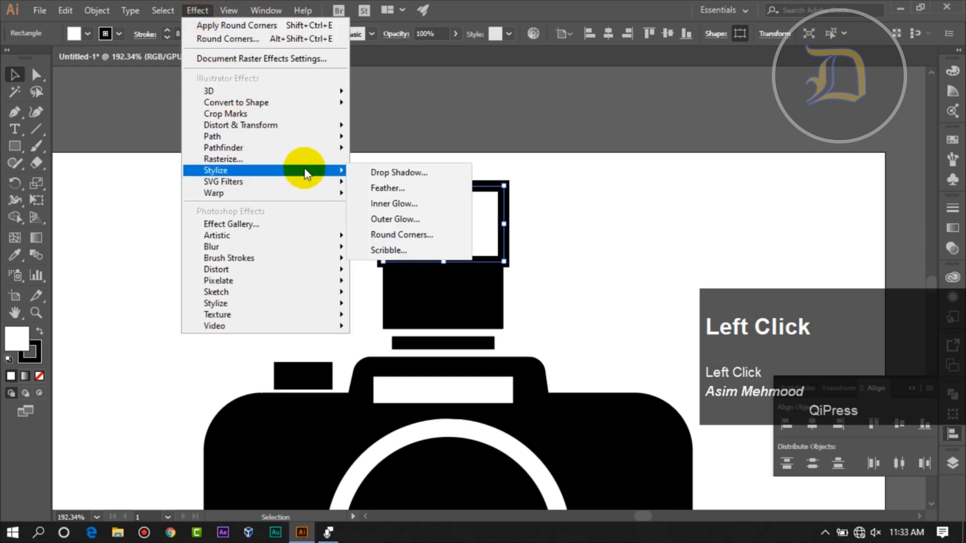
{"action": "left_click", "coordinate": [403, 236]}
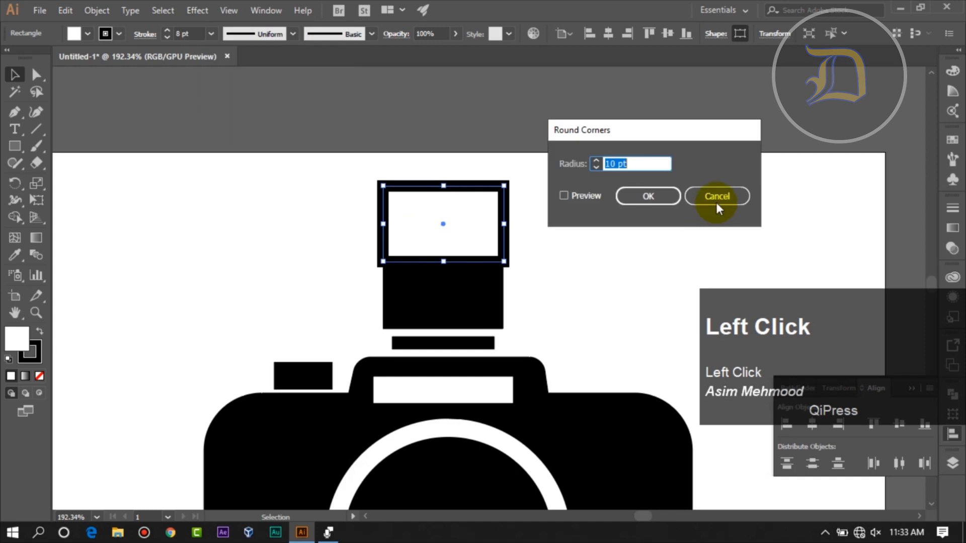
{"action": "left_click", "coordinate": [583, 199]}
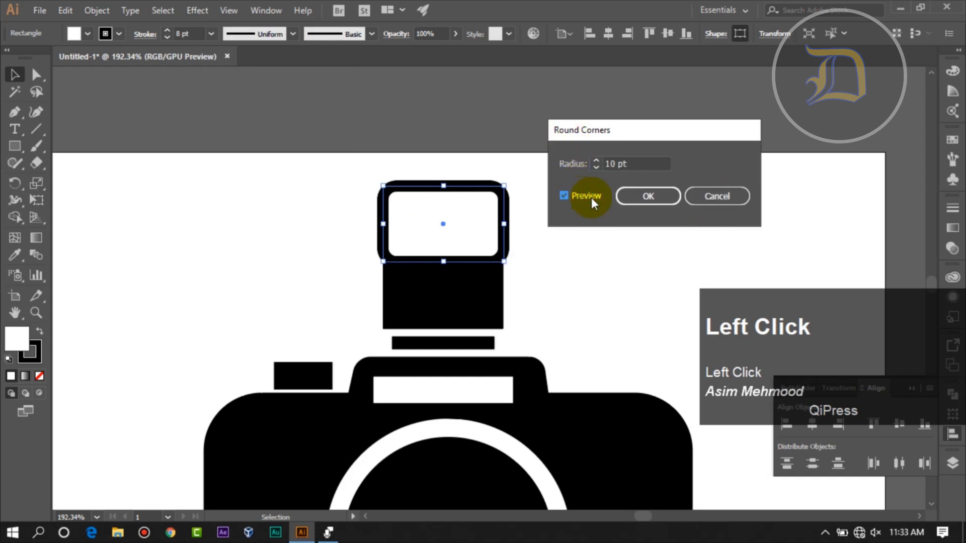
{"action": "left_click", "coordinate": [641, 197]}
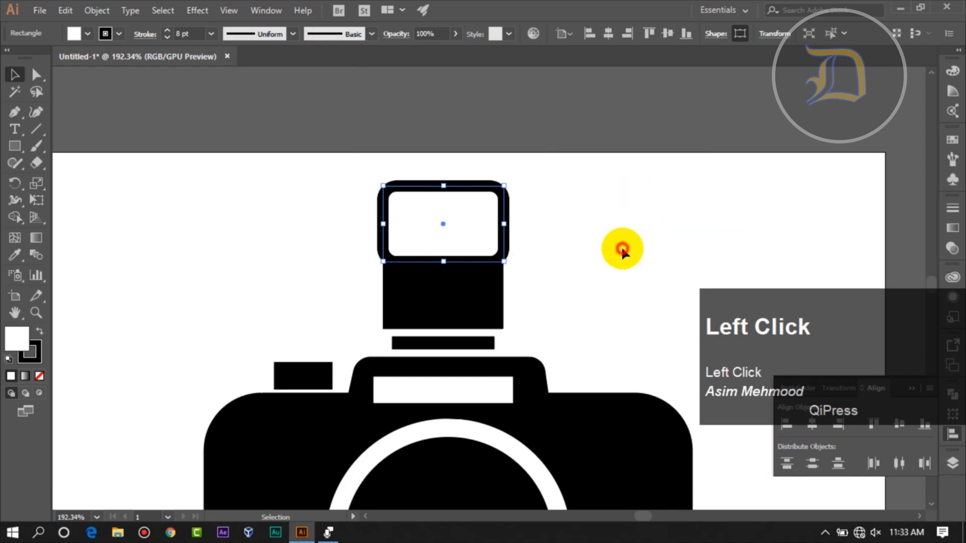
- Enlarge the rounded flash frame slightly and narrow the black block beneath it
{"action": "left_click", "coordinate": [622, 250]}
{"action": "left_click", "coordinate": [505, 228]}
{"action": "left_click_drag", "start_coordinate": [509, 227], "coordinate": [522, 223]}
{"action": "left_click", "coordinate": [582, 247]}
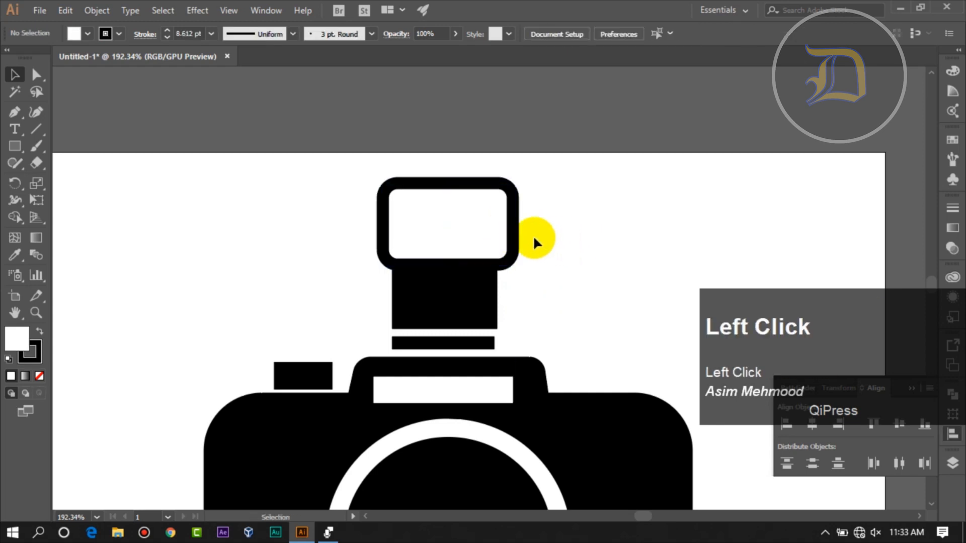
- Nudge the rounded flash frame left and up so it sits centred over the black block
{"action": "key", "text": "Left"}
{"action": "key", "text": "Left"}
{"action": "key", "text": "Up"}
{"action": "key", "text": "Up"}
{"action": "key", "text": "Left"}
{"action": "left_click", "coordinate": [615, 325]}
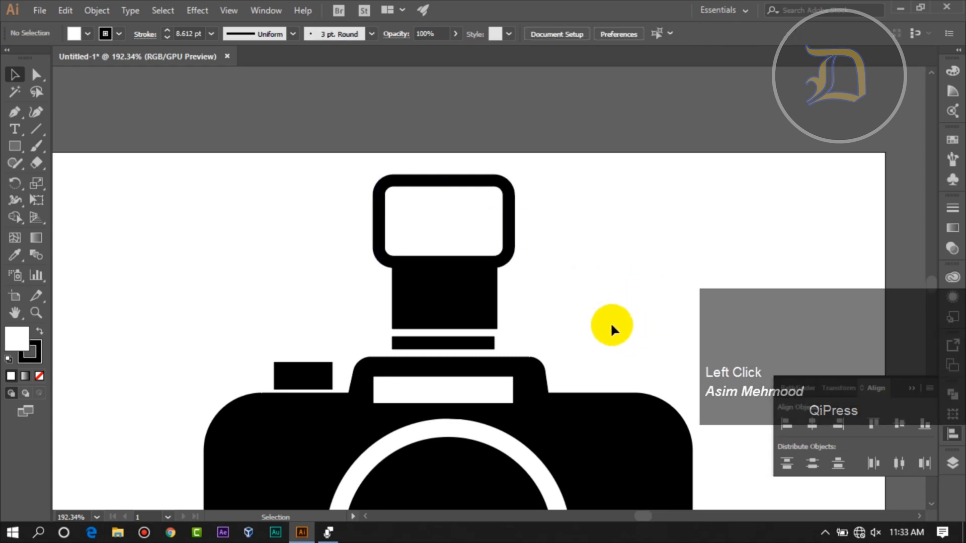
- Lower the top edge of the white viewfinder rectangle slightly to make it shorter
{"action": "scroll", "coordinate": [626, 328], "scroll_direction": "down", "scroll_amount": 3}
{"action": "scroll", "coordinate": [633, 325], "scroll_direction": "down", "scroll_amount": 1}
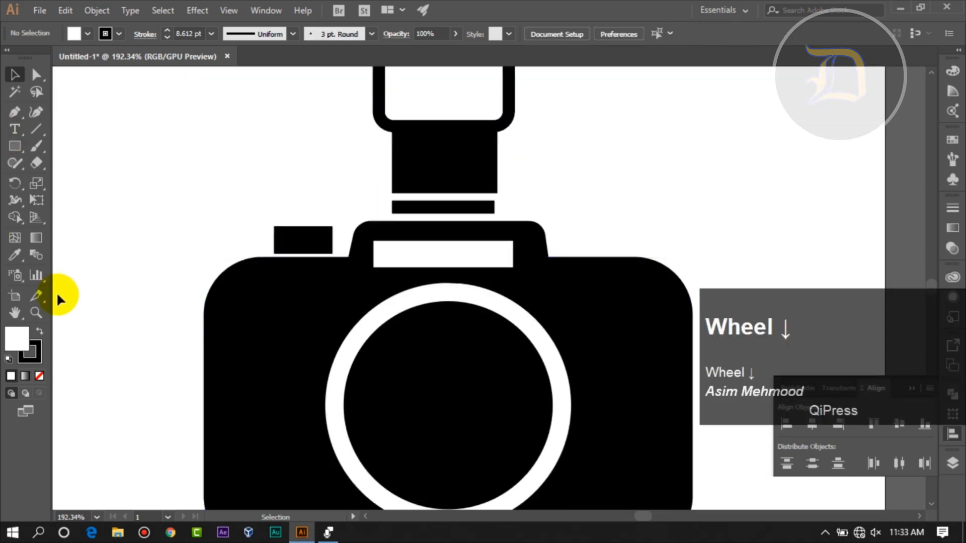
{"action": "left_click", "coordinate": [42, 315]}
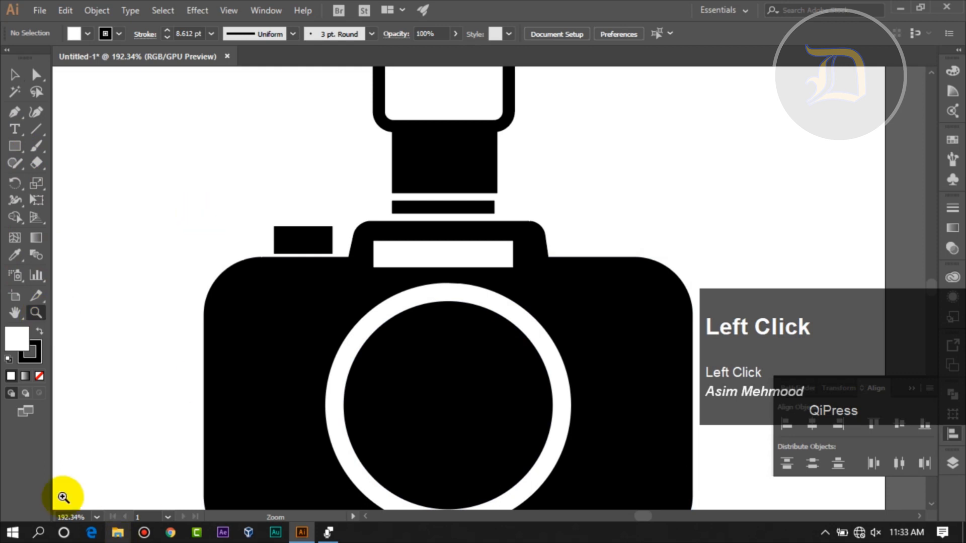
{"action": "left_click", "coordinate": [95, 518]}
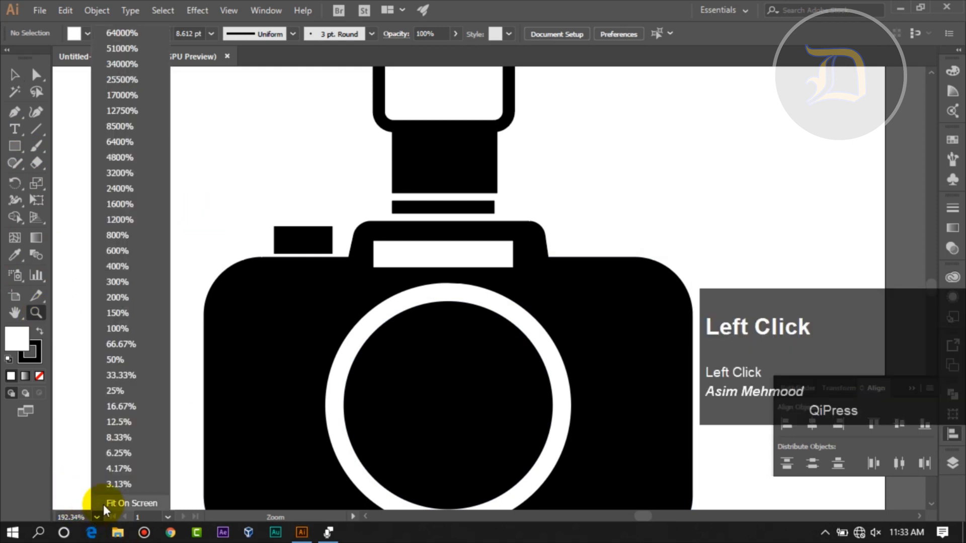
{"action": "left_click", "coordinate": [132, 504]}
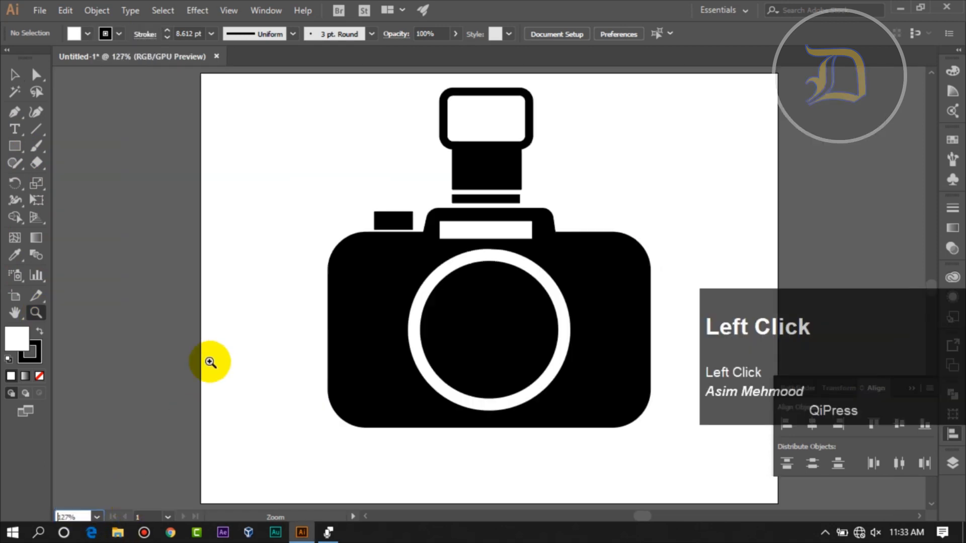
{"action": "left_click", "coordinate": [513, 234]}
{"action": "left_click_drag", "start_coordinate": [487, 222], "coordinate": [486, 225]}
{"action": "left_click", "coordinate": [592, 209]}
- Widen the white viewfinder rectangle by extending its right edge to centre it in the camera's raised top
{"action": "left_click", "coordinate": [525, 233]}
{"action": "left_click", "coordinate": [36, 311]}
{"action": "left_click", "coordinate": [307, 195]}
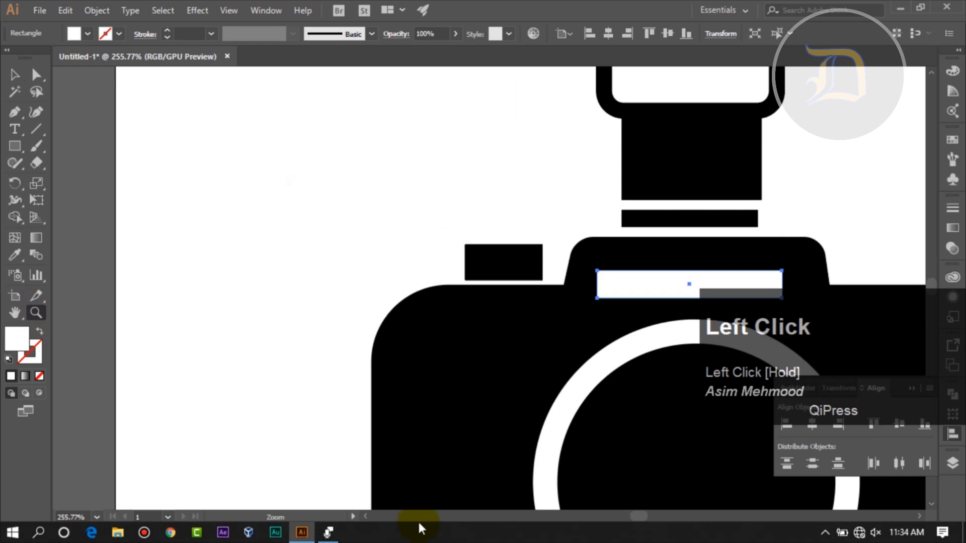
{"action": "key", "text": "space"}
{"action": "left_click_drag", "start_coordinate": [405, 395], "coordinate": [236, 374]}
{"action": "left_click", "coordinate": [15, 74]}
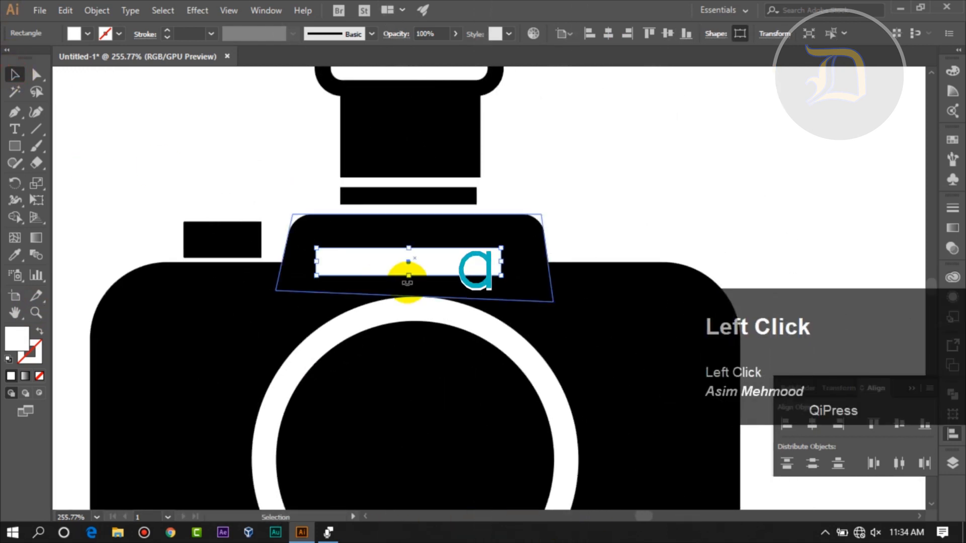
{"action": "left_click_drag", "start_coordinate": [502, 262], "coordinate": [521, 264]}
{"action": "left_click", "coordinate": [596, 231]}
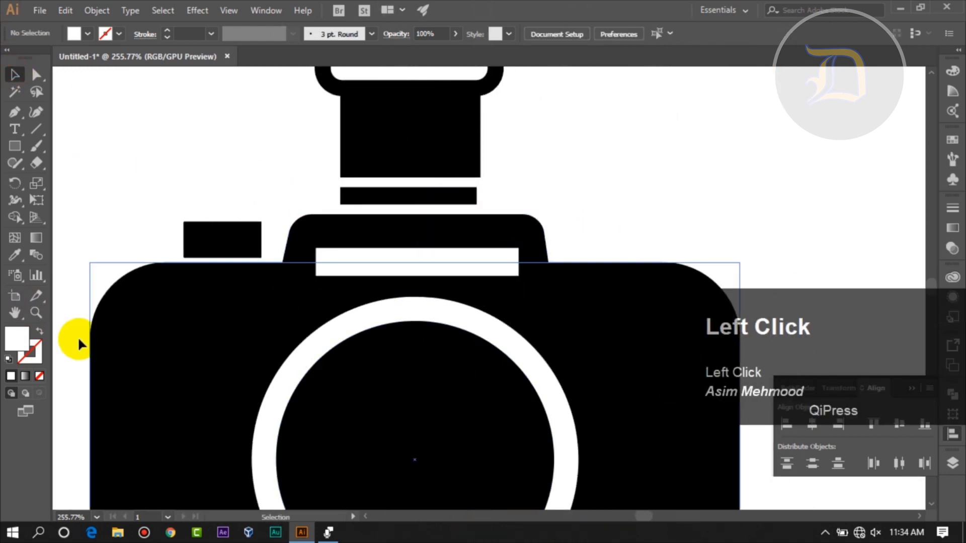
- Scale down the thin black bar beneath the flash block, bringing both ends inward
{"action": "left_click", "coordinate": [36, 313]}
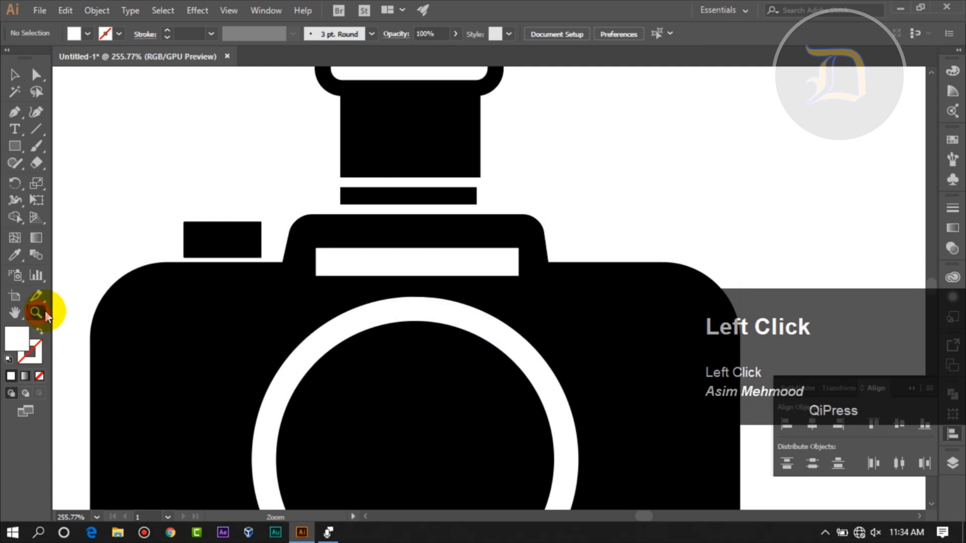
{"action": "left_click", "coordinate": [97, 519]}
{"action": "left_click", "coordinate": [124, 507]}
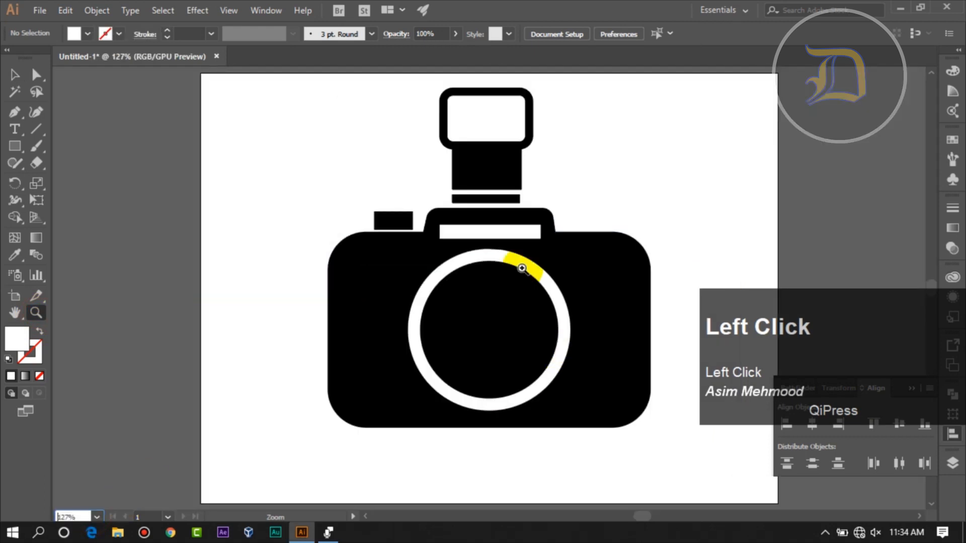
{"action": "left_click", "coordinate": [14, 75]}
{"action": "left_click", "coordinate": [455, 199]}
{"action": "left_click", "coordinate": [456, 200]}
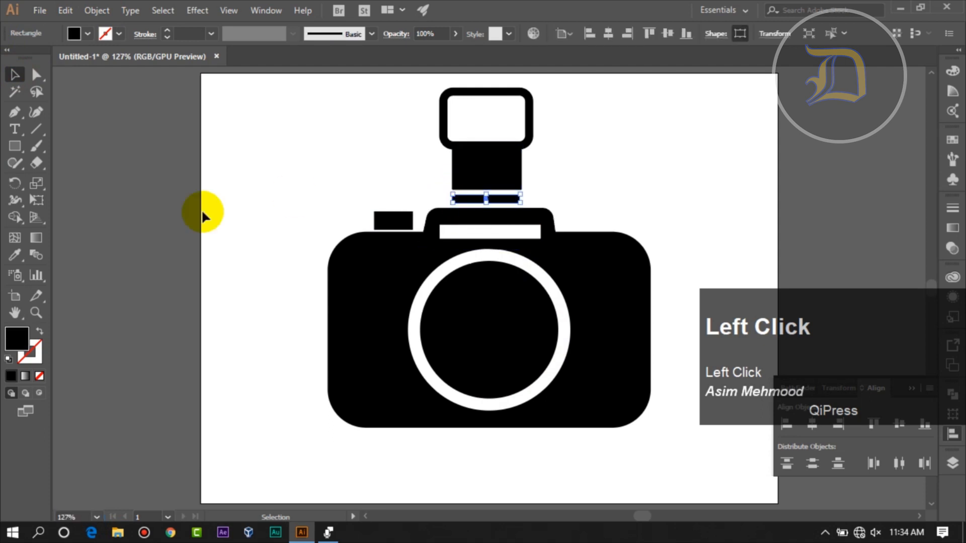
{"action": "left_click", "coordinate": [36, 313]}
{"action": "left_click_drag", "start_coordinate": [255, 164], "coordinate": [354, 245]}
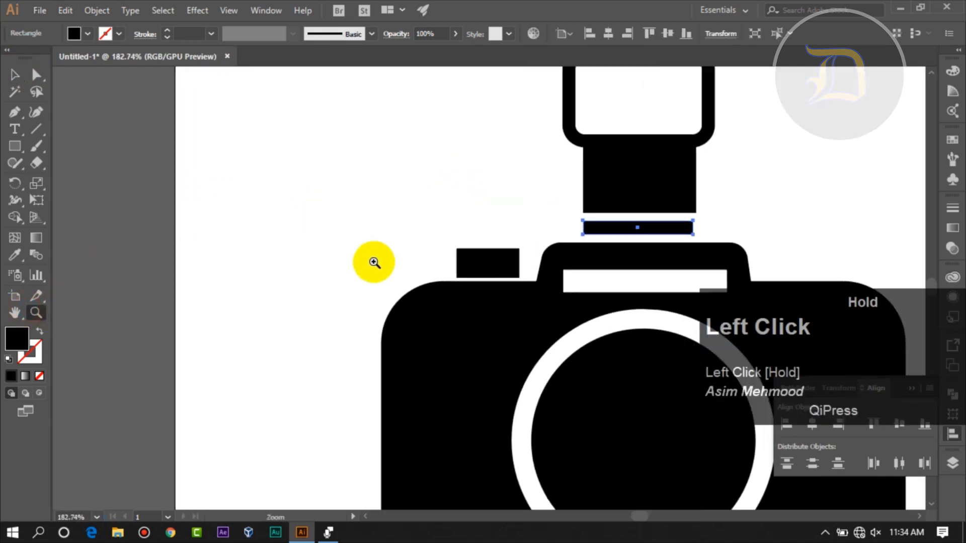
{"action": "left_click", "coordinate": [15, 74]}
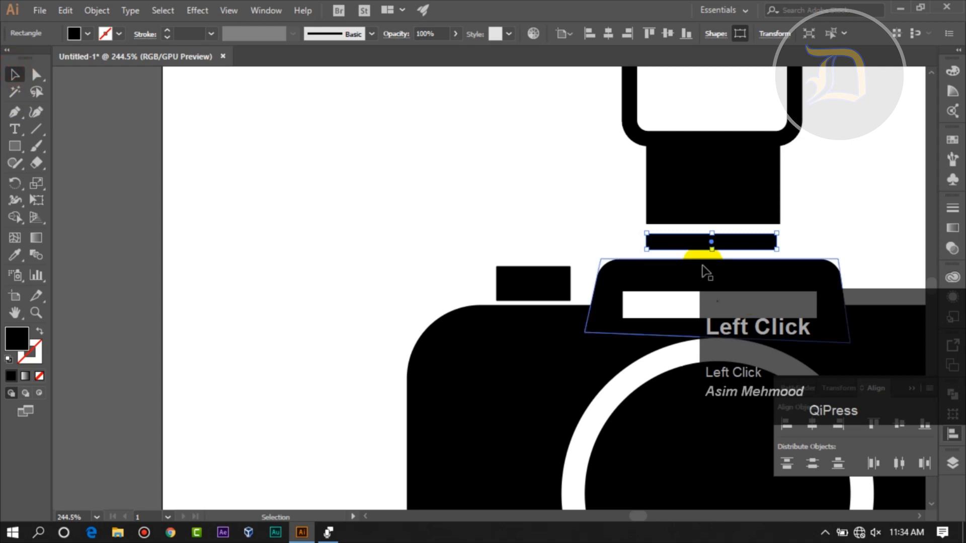
{"action": "left_click", "coordinate": [36, 313]}
{"action": "left_click_drag", "start_coordinate": [614, 134], "coordinate": [758, 266]}
{"action": "left_click_drag", "start_coordinate": [636, 259], "coordinate": [226, 317]}
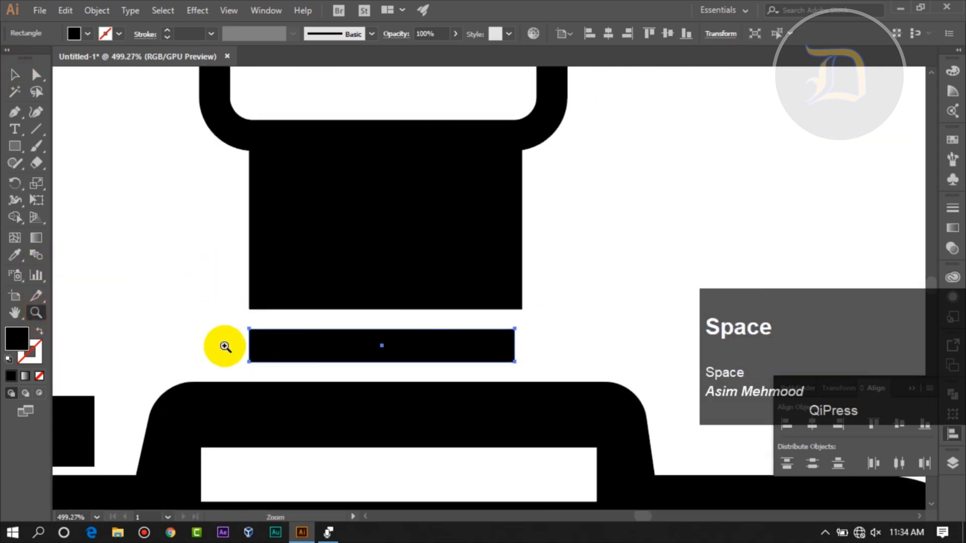
{"action": "left_click", "coordinate": [14, 75]}
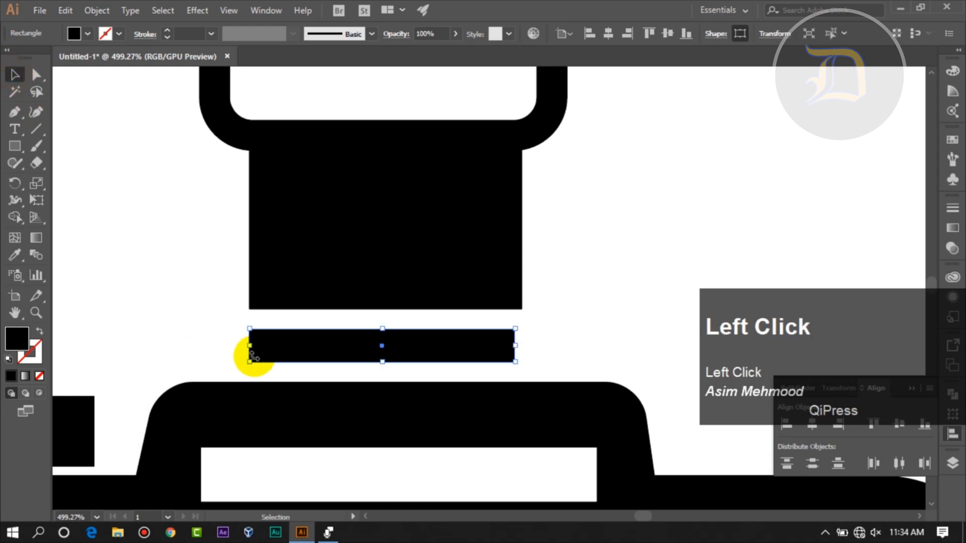
{"action": "left_click_drag", "start_coordinate": [247, 347], "coordinate": [284, 346]}
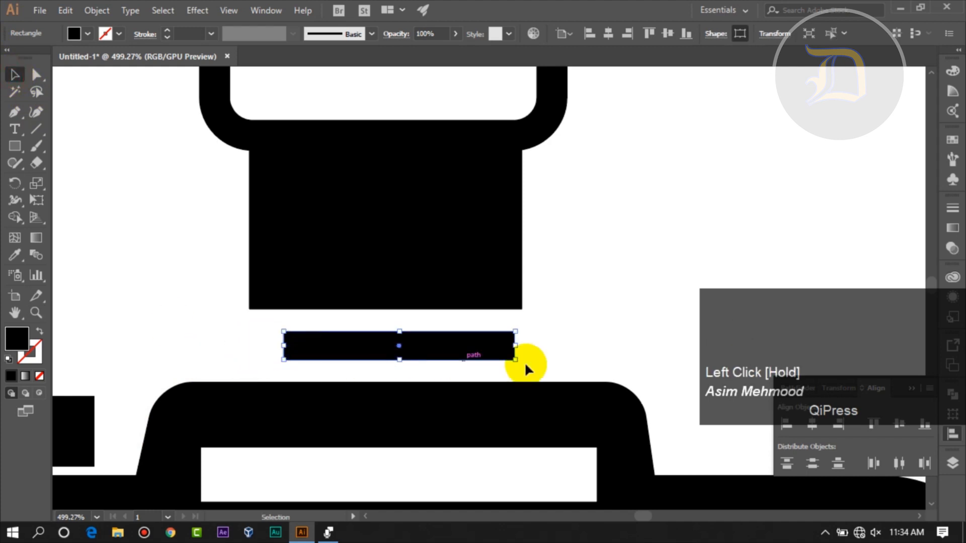
{"action": "left_click_drag", "start_coordinate": [515, 346], "coordinate": [497, 347]}
{"action": "left_click", "coordinate": [563, 337]}
- Nudge the thin black bar down toward the camera's raised top
{"action": "left_click", "coordinate": [468, 341]}
{"action": "key", "text": "Down"}
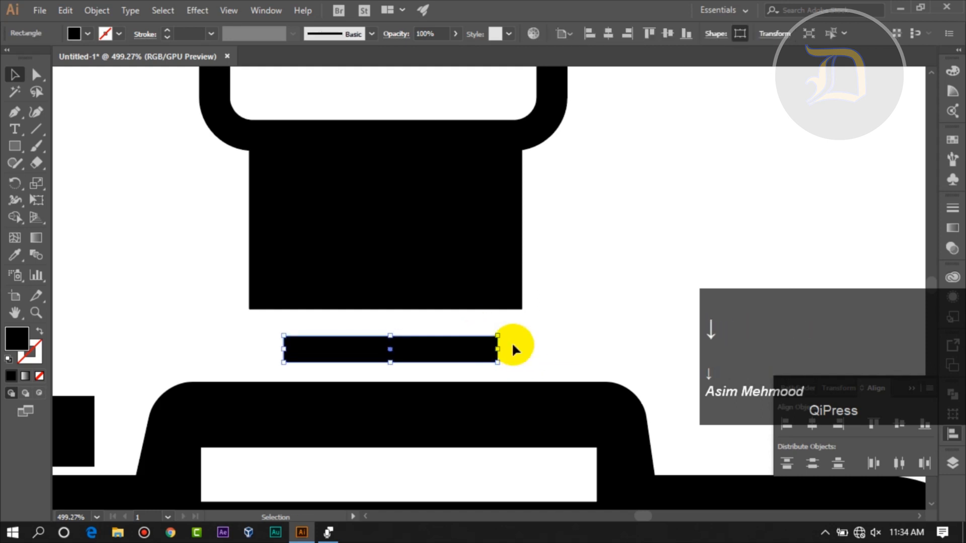
{"action": "left_click", "coordinate": [464, 276]}
{"action": "left_click", "coordinate": [586, 196]}
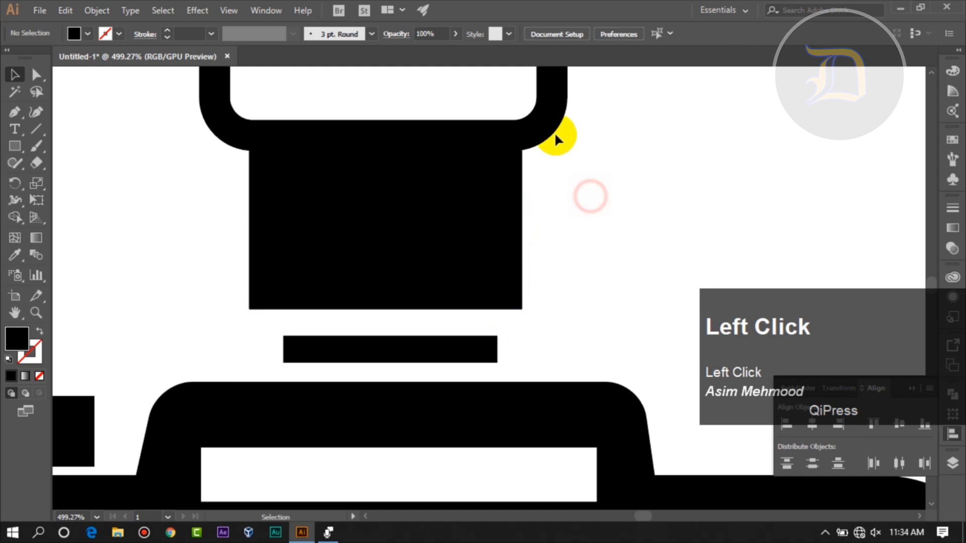
- Reapply the Round Corners effect to the black flash block above the thin bar
{"action": "left_click", "coordinate": [402, 214]}
{"action": "left_click", "coordinate": [198, 10]}
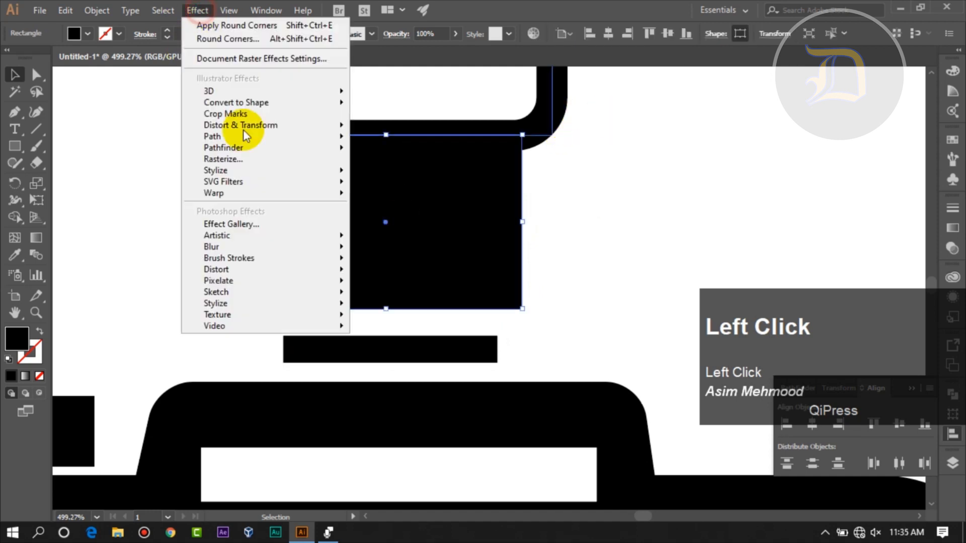
{"action": "left_click", "coordinate": [385, 242]}
{"action": "left_click", "coordinate": [583, 196]}
{"action": "left_click", "coordinate": [620, 199]}
{"action": "left_click", "coordinate": [640, 189]}
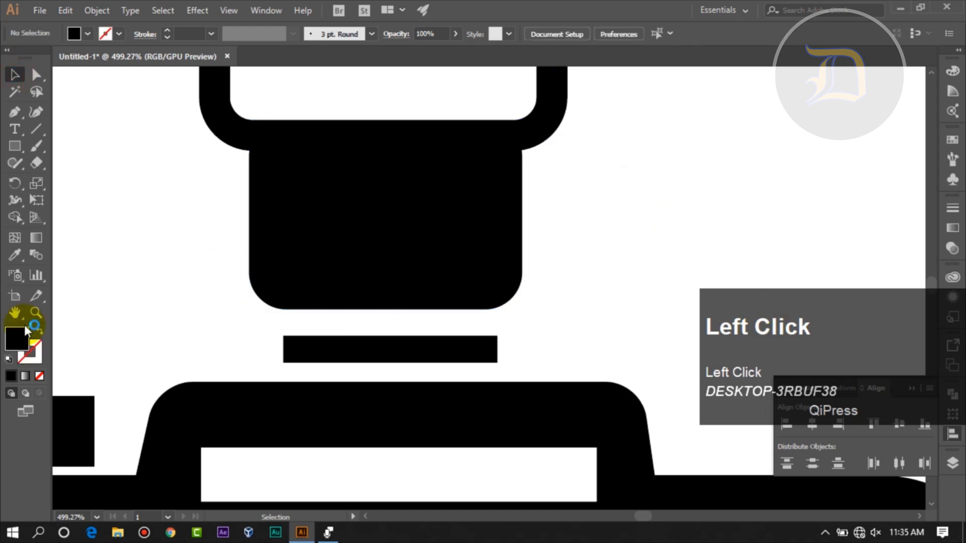
- Enlarge the flash frame and the black block beneath it together
{"action": "left_click", "coordinate": [96, 517]}
{"action": "left_click", "coordinate": [119, 508]}
{"action": "left_click", "coordinate": [14, 75]}
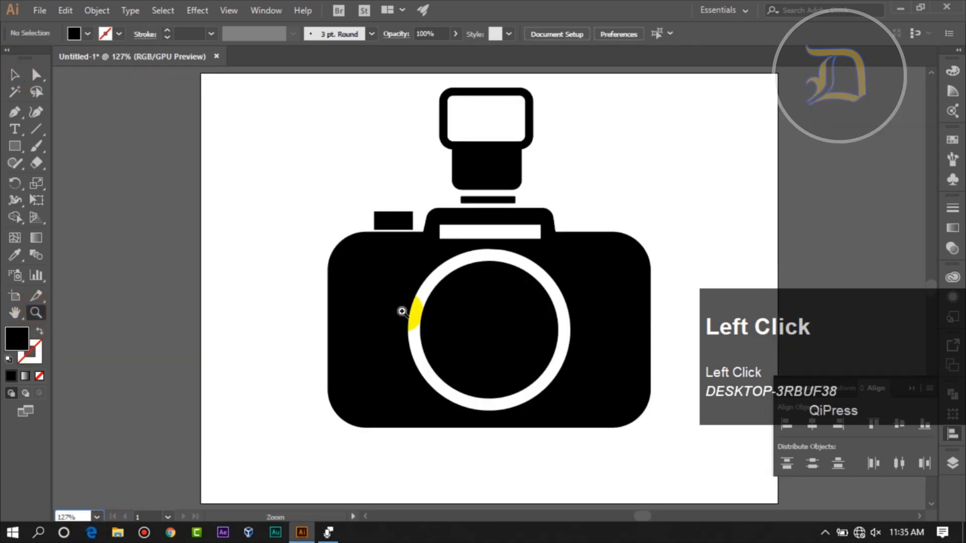
{"action": "left_click_drag", "start_coordinate": [472, 169], "coordinate": [472, 169]}
{"action": "left_click", "coordinate": [621, 150]}
{"action": "left_click_drag", "start_coordinate": [579, 95], "coordinate": [496, 163]}
{"action": "left_click_drag", "start_coordinate": [531, 95], "coordinate": [556, 83]}
{"action": "left_click", "coordinate": [621, 156]}
{"action": "scroll", "coordinate": [675, 273], "scroll_direction": "down", "scroll_amount": 1}
{"action": "scroll", "coordinate": [677, 277], "scroll_direction": "up", "scroll_amount": 2}
{"action": "left_click_drag", "start_coordinate": [582, 119], "coordinate": [460, 195]}
{"action": "left_click", "coordinate": [710, 241]}
- Move the whole camera drawing down on the artboard in small nudges
{"action": "left_click_drag", "start_coordinate": [297, 108], "coordinate": [565, 395]}
{"action": "key", "text": "Down"}
{"action": "key", "text": "Down"}
{"action": "key", "text": "Down"}
{"action": "key", "text": "Down"}
{"action": "key", "text": "Down"}
{"action": "key", "text": "Down"}
{"action": "key", "text": "Down"}
{"action": "key", "text": "Down"}
{"action": "key", "text": "Down"}
{"action": "key", "text": "Down"}
{"action": "key", "text": "Down"}
{"action": "key", "text": "Down"}
{"action": "key", "text": "Down"}
{"action": "key", "text": "Down"}
{"action": "key", "text": "Down"}
{"action": "key", "text": "Down"}
{"action": "key", "text": "Down"}
{"action": "key", "text": "Down"}
{"action": "key", "text": "Down"}
{"action": "key", "text": "Down"}
{"action": "key", "text": "Down"}
{"action": "key", "text": "Down"}
{"action": "key", "text": "Down"}
{"action": "key", "text": "Down"}
{"action": "key", "text": "Down"}
{"action": "key", "text": "Down"}
{"action": "key", "text": "Down"}
{"action": "key", "text": "Down"}
{"action": "key", "text": "Down"}
{"action": "key", "text": "Down"}
{"action": "left_click", "coordinate": [691, 194]}
- Scale up the flash frame and block further and widen them so they stay centred above the thin bar
{"action": "left_click_drag", "start_coordinate": [477, 213], "coordinate": [478, 214]}
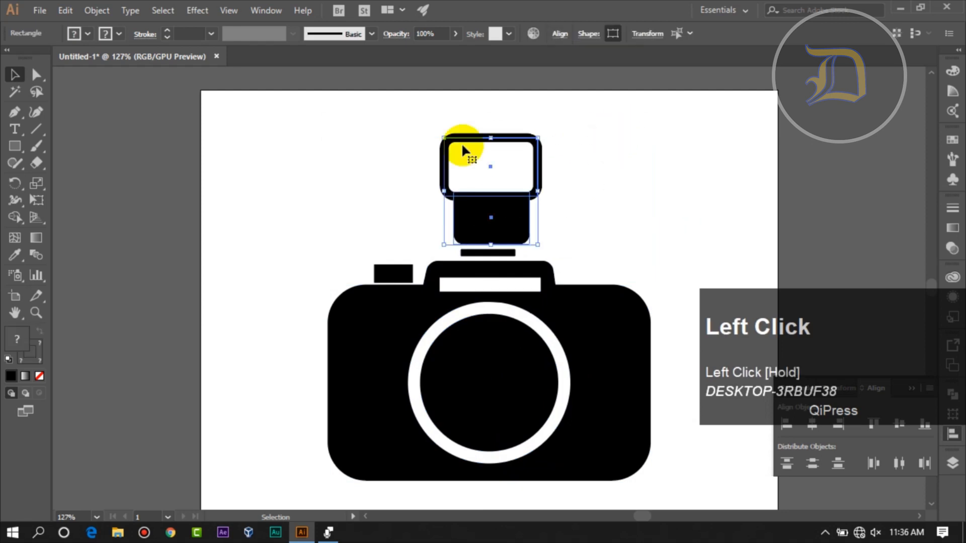
{"action": "left_click_drag", "start_coordinate": [442, 135], "coordinate": [428, 122]}
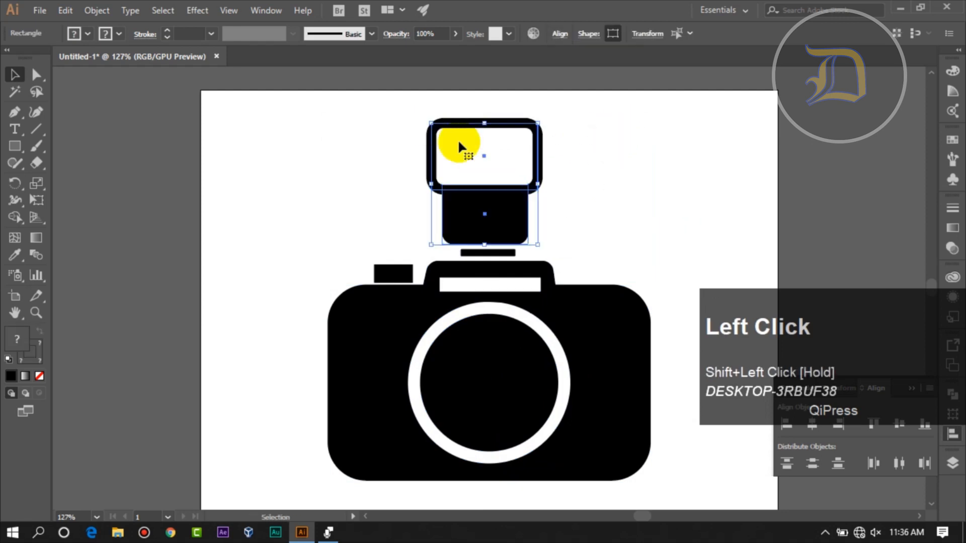
{"action": "left_click_drag", "start_coordinate": [539, 184], "coordinate": [545, 184]}
{"action": "left_click", "coordinate": [589, 190]}
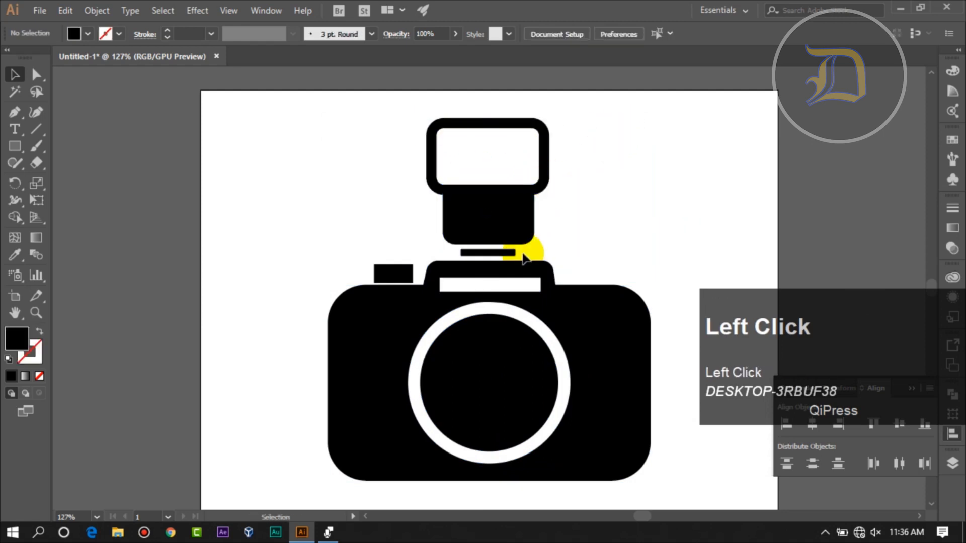
{"action": "left_click", "coordinate": [531, 253]}
{"action": "left_click", "coordinate": [701, 198]}
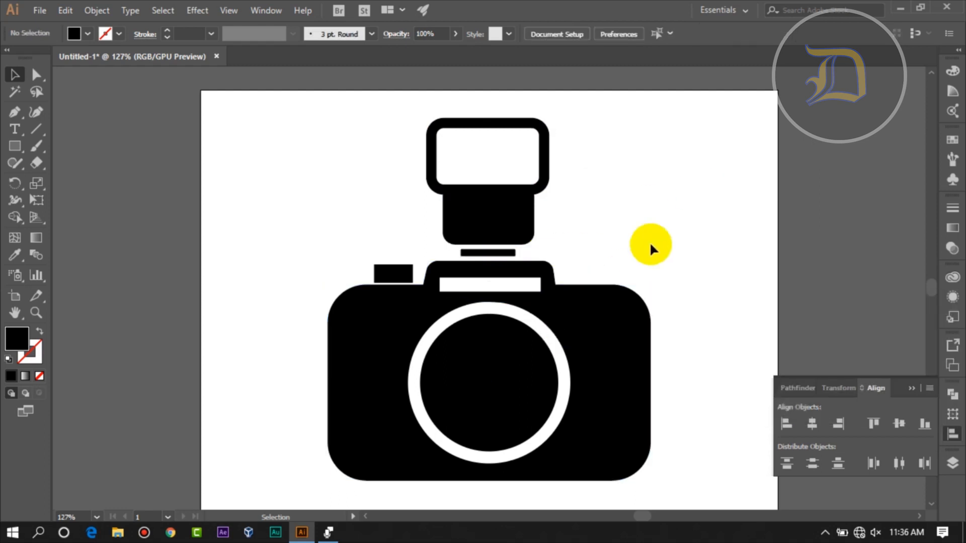
- Draw a black circle to the left of the camera, overlapping the artboard's left edge
{"action": "left_click_drag", "start_coordinate": [14, 146], "coordinate": [246, 321]}
{"action": "left_click", "coordinate": [36, 77]}
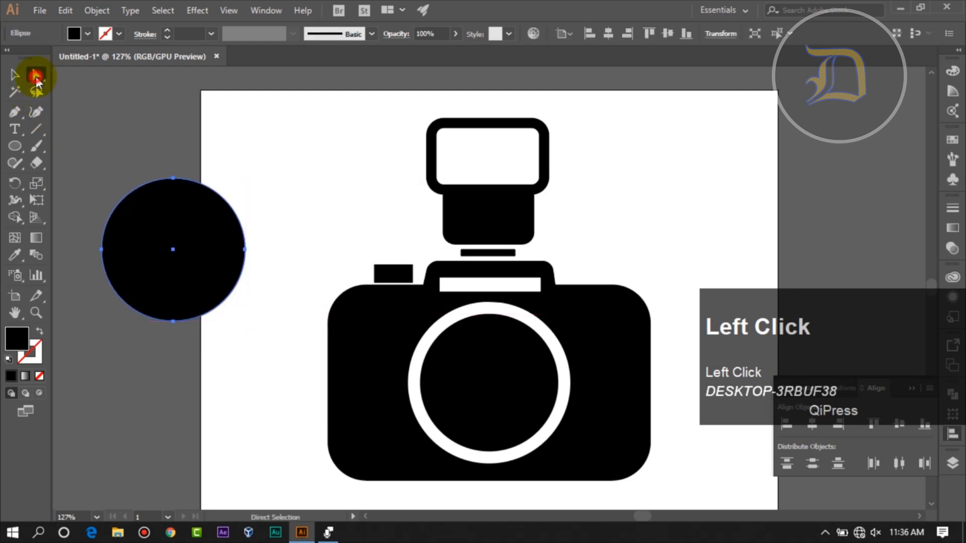
{"action": "left_click", "coordinate": [339, 244]}
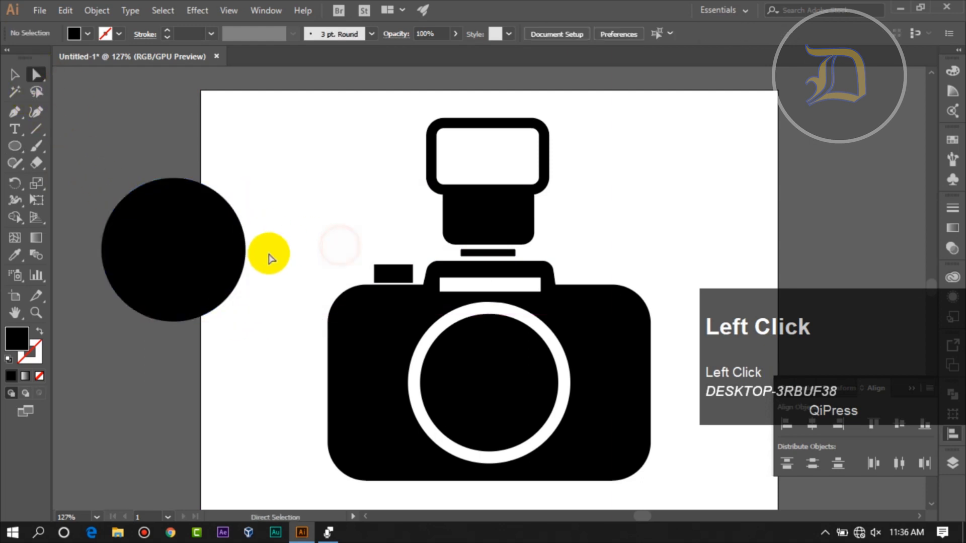
- Delete the circle's right and bottom anchor points to leave only its upper-left quarter
{"action": "left_click", "coordinate": [202, 255]}
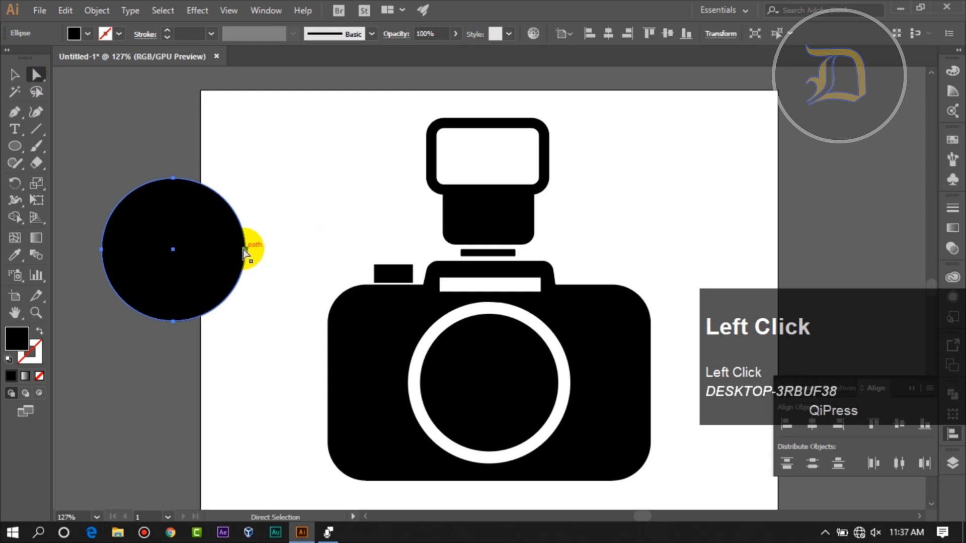
{"action": "left_click", "coordinate": [247, 251]}
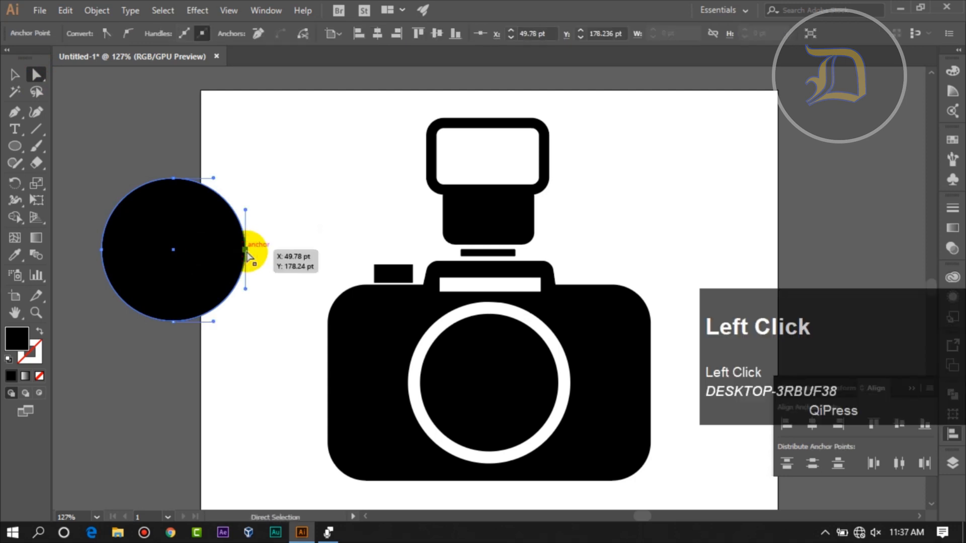
{"action": "key", "text": "Delete"}
{"action": "left_click", "coordinate": [192, 294]}
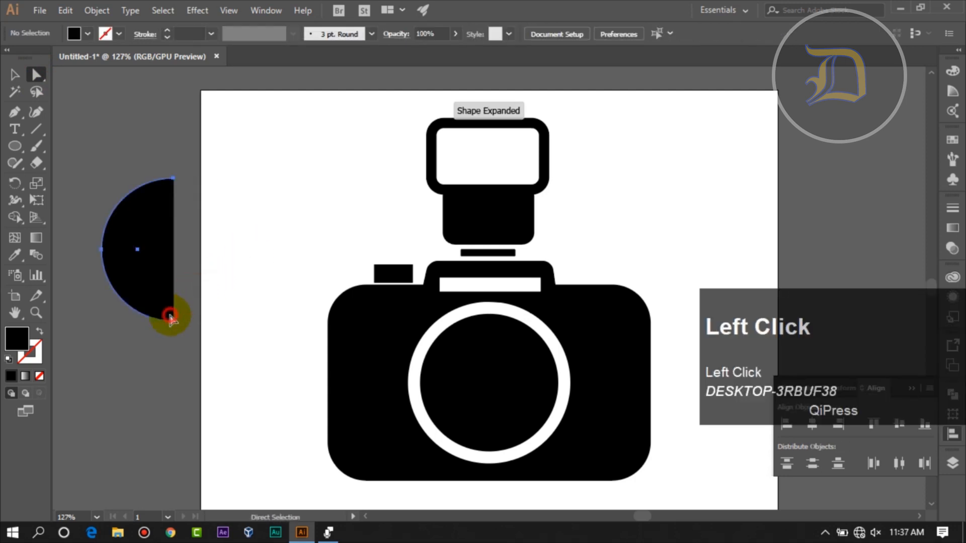
{"action": "left_click", "coordinate": [171, 316]}
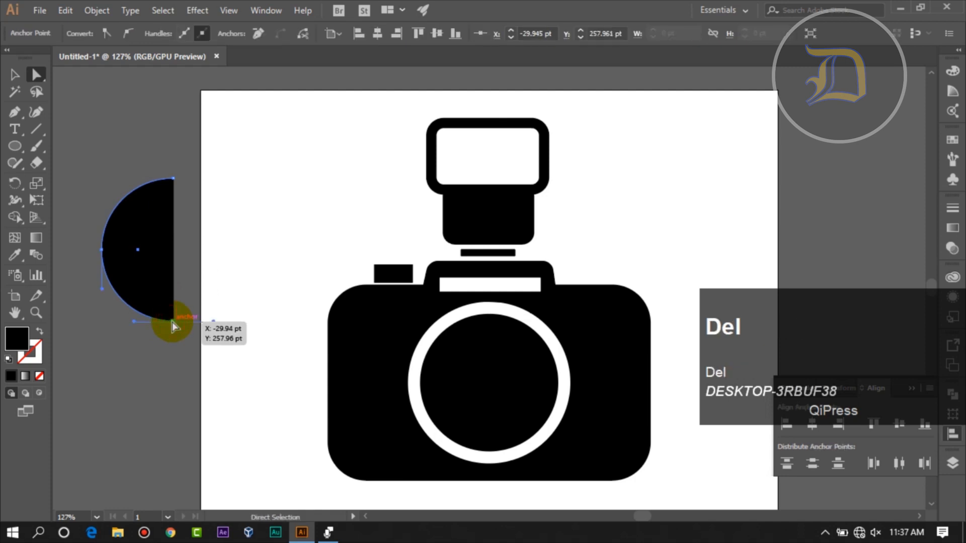
{"action": "key", "text": "Delete"}
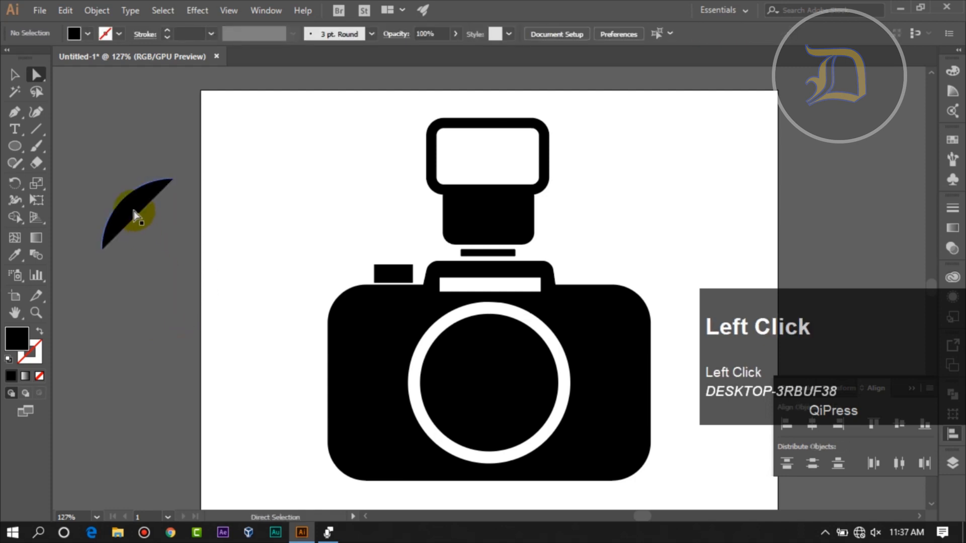
- Swap the quarter shape's fill and stroke to turn it into an unfilled black arc
{"action": "left_click", "coordinate": [134, 207]}
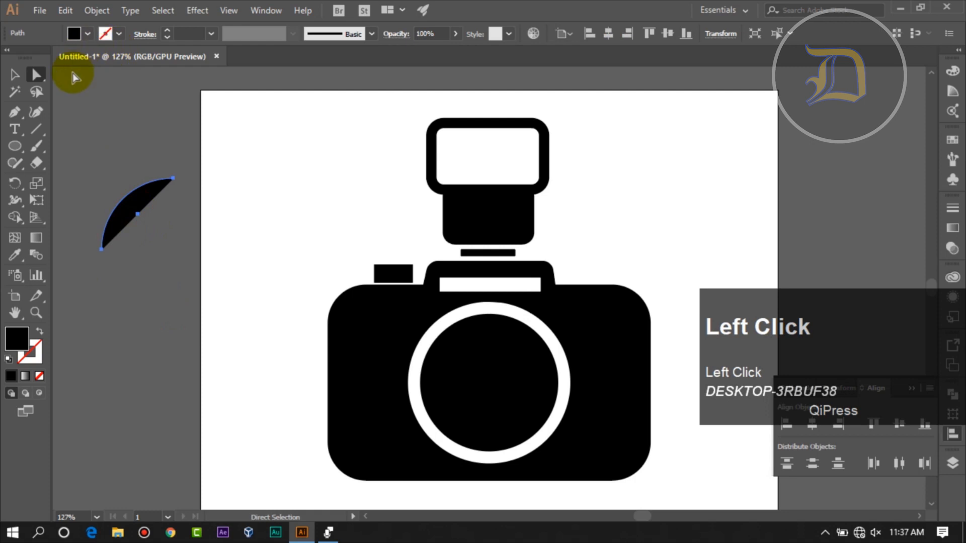
{"action": "left_click", "coordinate": [41, 332]}
{"action": "left_click", "coordinate": [127, 340]}
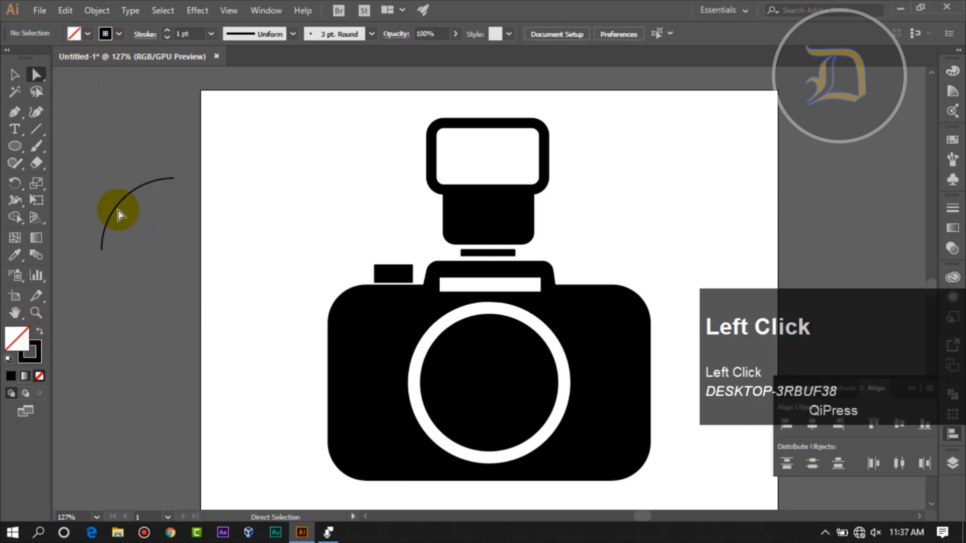
- Move the arc into the upper-left part of the camera lens
{"action": "left_click", "coordinate": [116, 206]}
{"action": "left_click", "coordinate": [14, 74]}
{"action": "left_click_drag", "start_coordinate": [115, 194], "coordinate": [482, 393]}
- Give the lens arc a white stroke and increase its weight to 2 pt
{"action": "left_click", "coordinate": [118, 35]}
{"action": "left_click", "coordinate": [27, 59]}
{"action": "left_click", "coordinate": [434, 363]}
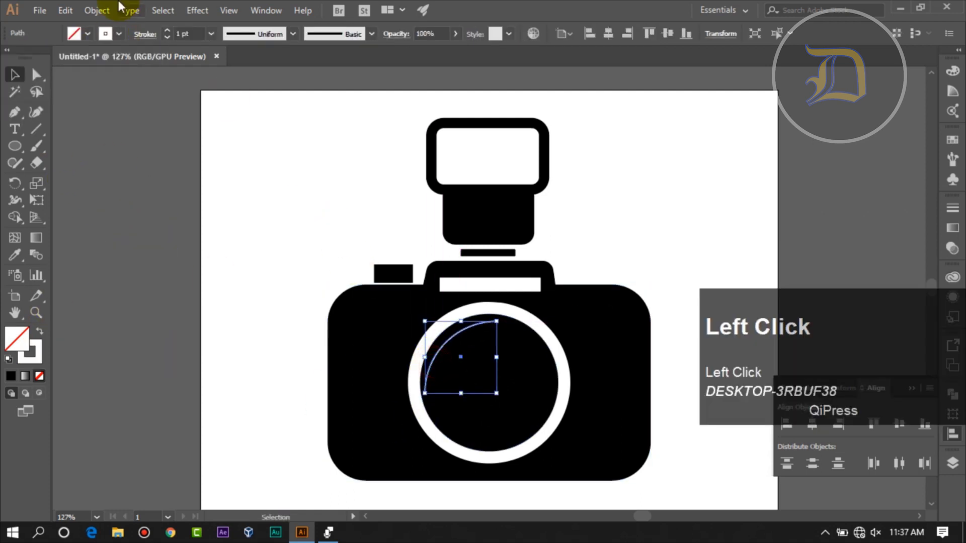
{"action": "left_click", "coordinate": [167, 30]}
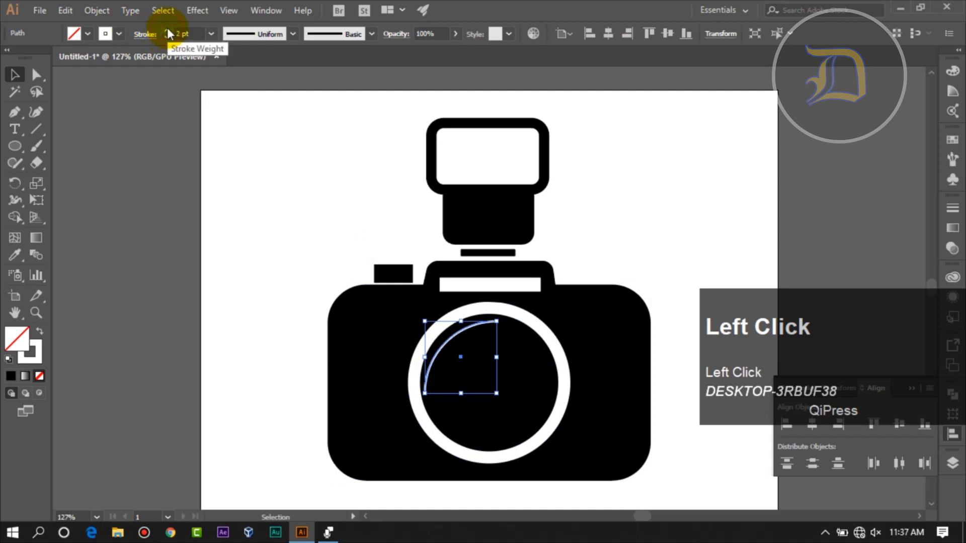